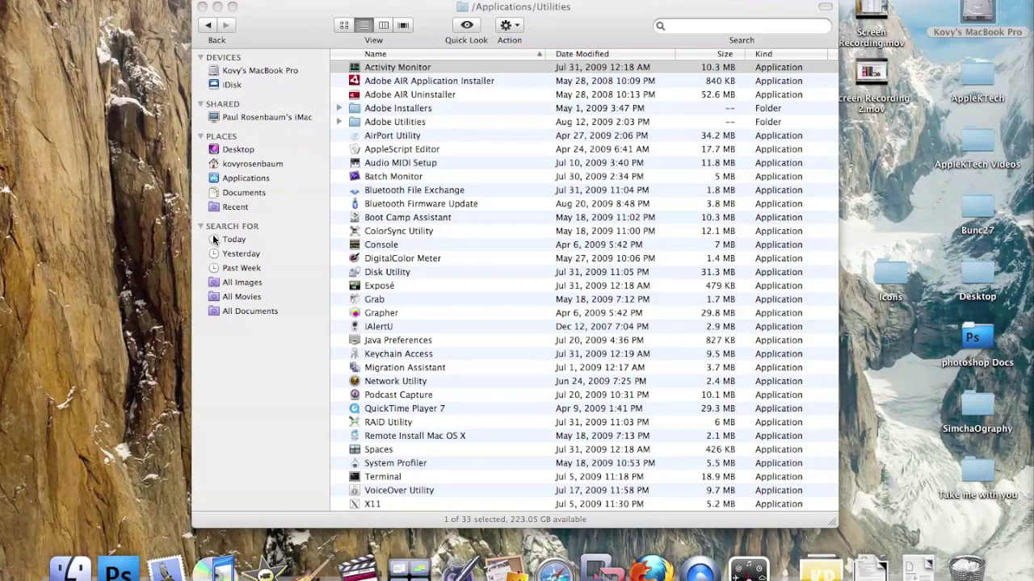
# Preview Activity Monitor's details in Quick Look, then launch it from the Utilities folder.
pyautogui.click(524, 69)
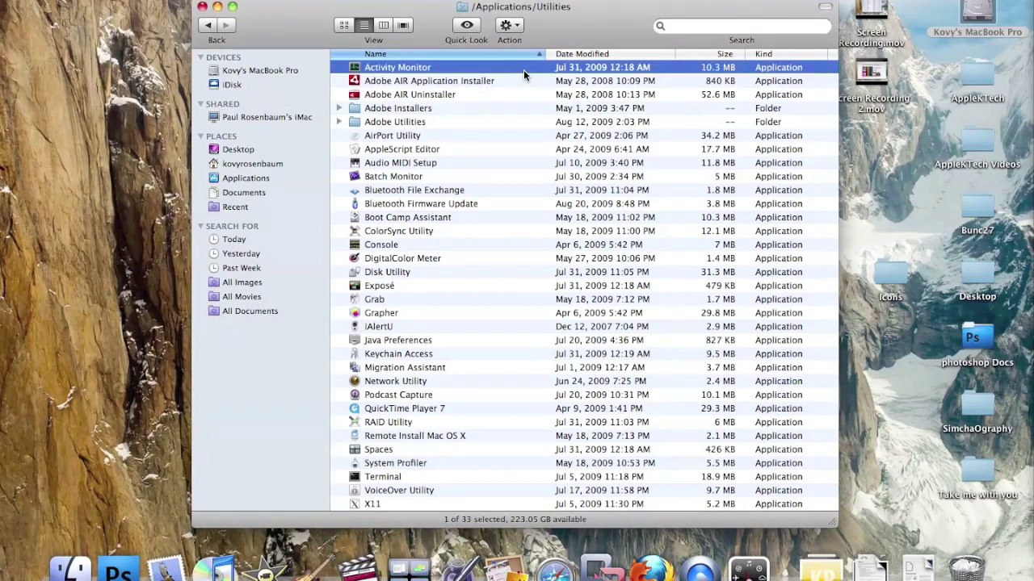
pyautogui.press('space')
pyautogui.press('super+o')
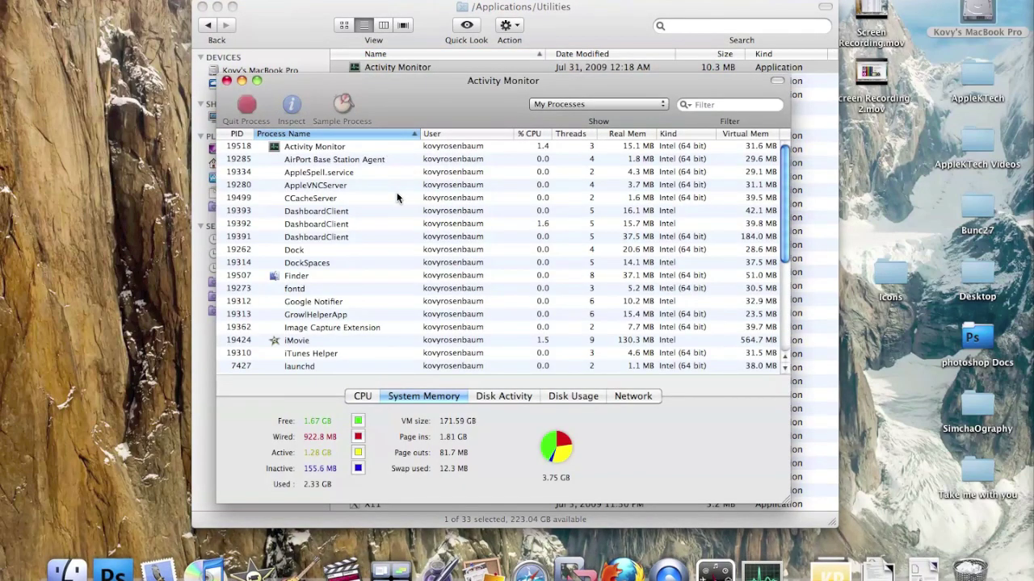
# Scroll through Activity Monitor's list of running processes.
pyautogui.scroll(-3, 396, 197)
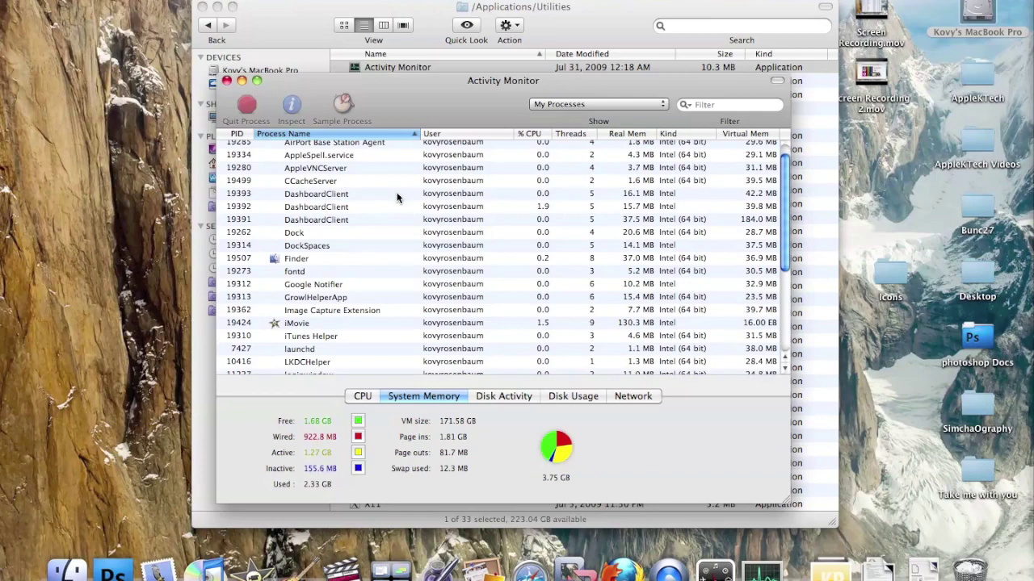
pyautogui.scroll(-8, 396, 197)
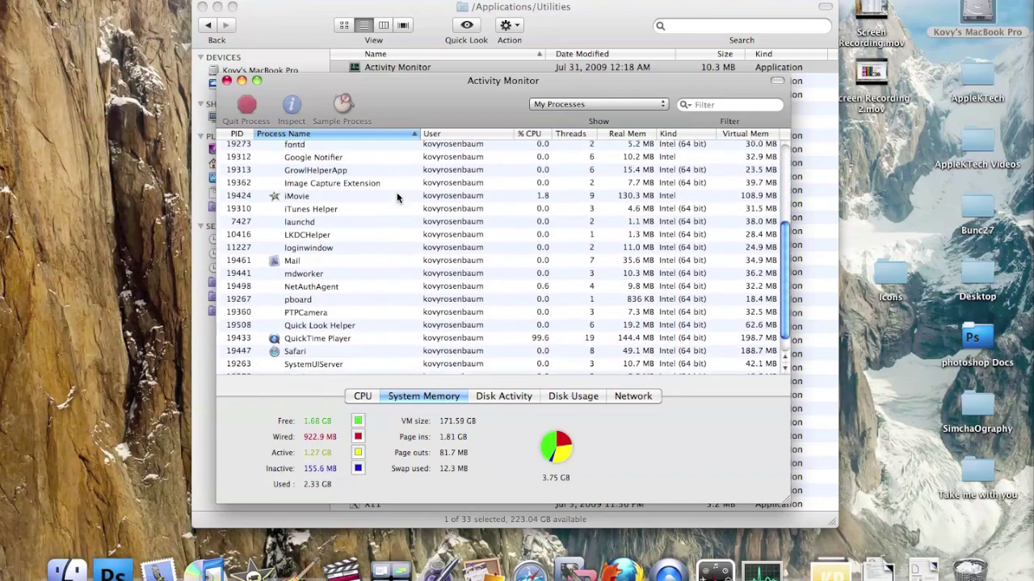
pyautogui.scroll(10, 397, 197)
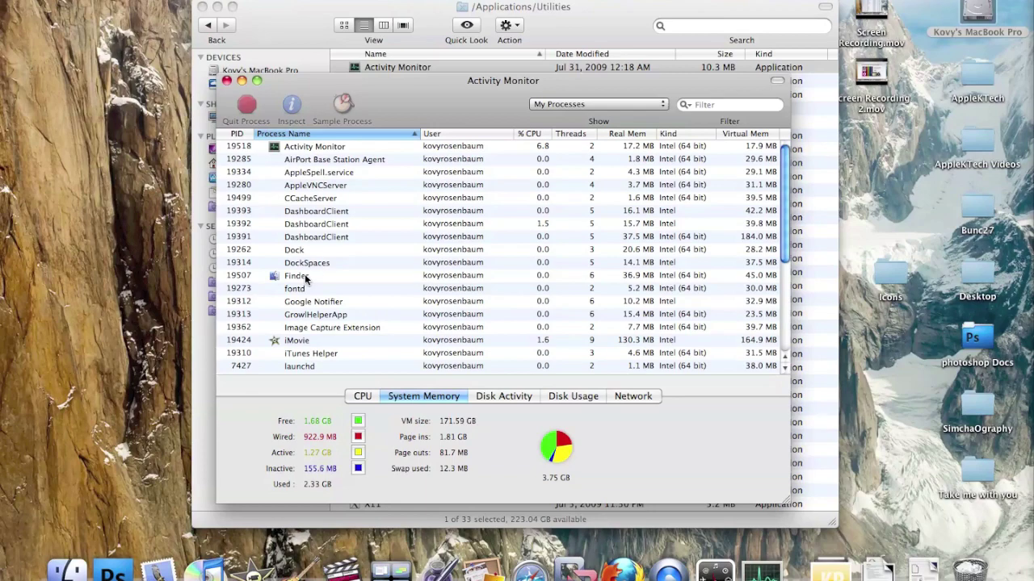
pyautogui.scroll(-8, 297, 341)
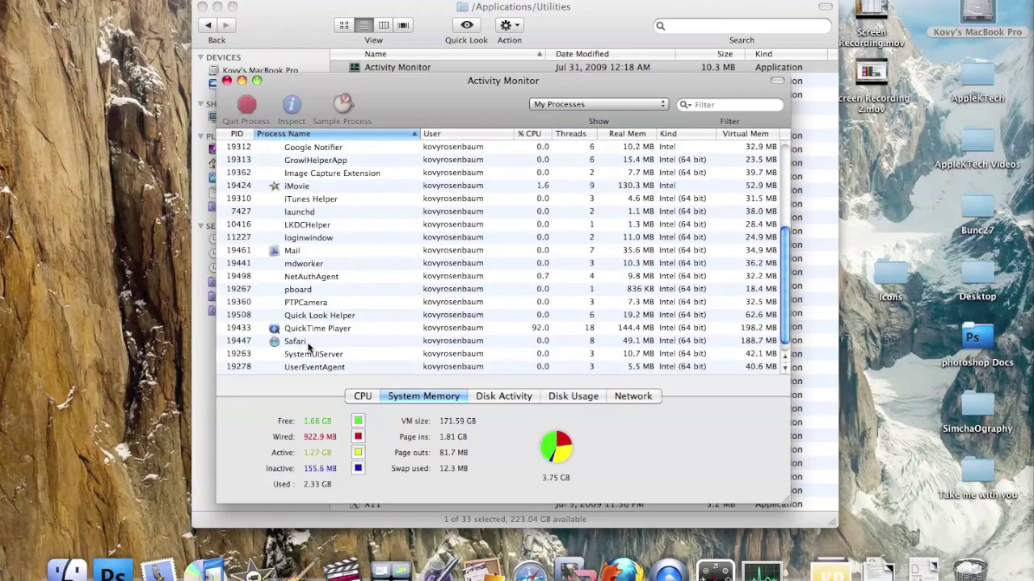
pyautogui.scroll(-1, 309, 338)
pyautogui.scroll(10, 307, 331)
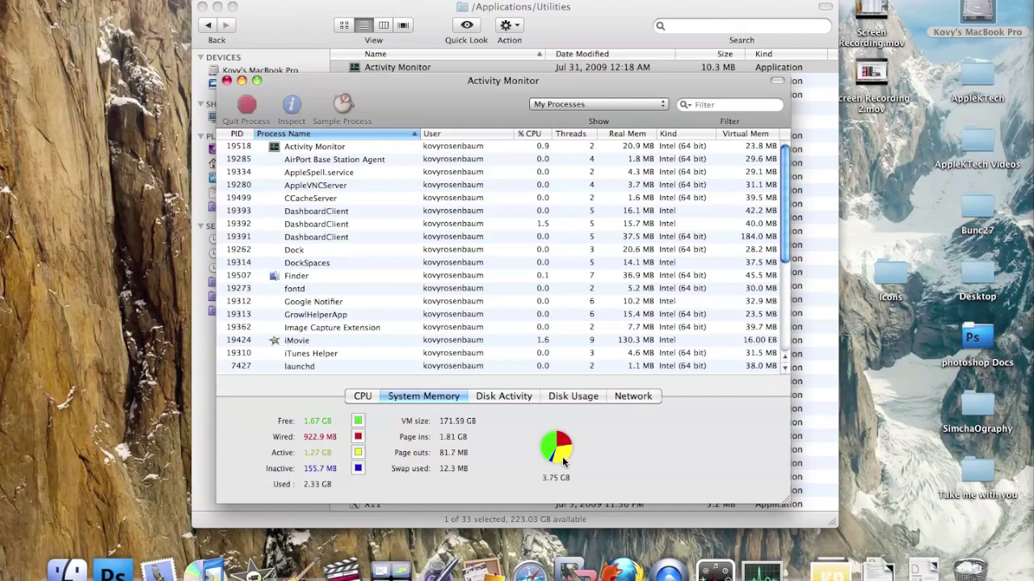
# Show the Disk Activity statistics, then close Activity Monitor and return to Finder's Utilities list.
pyautogui.click(491, 397)
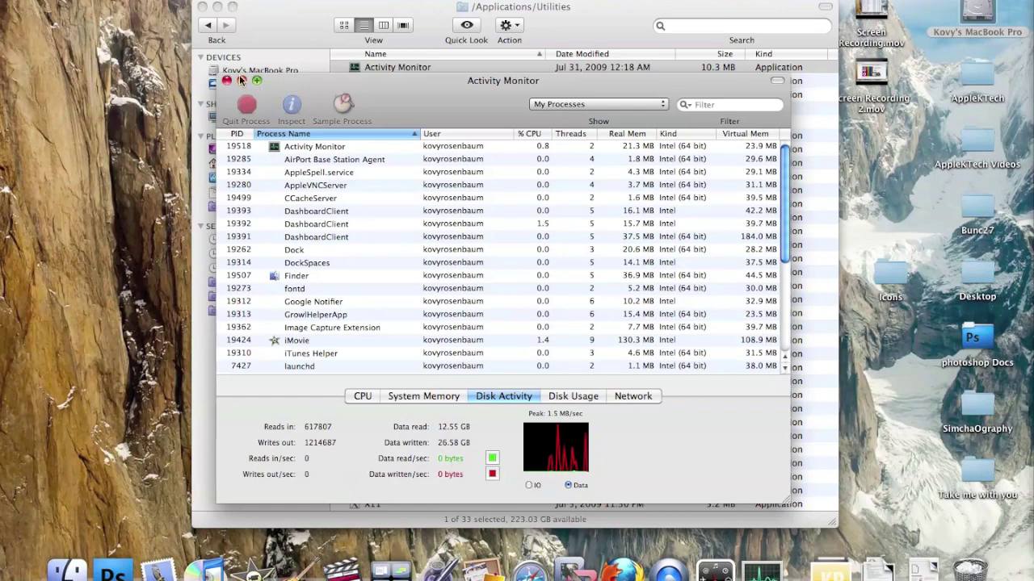
pyautogui.click(226, 81)
pyautogui.click(377, 71)
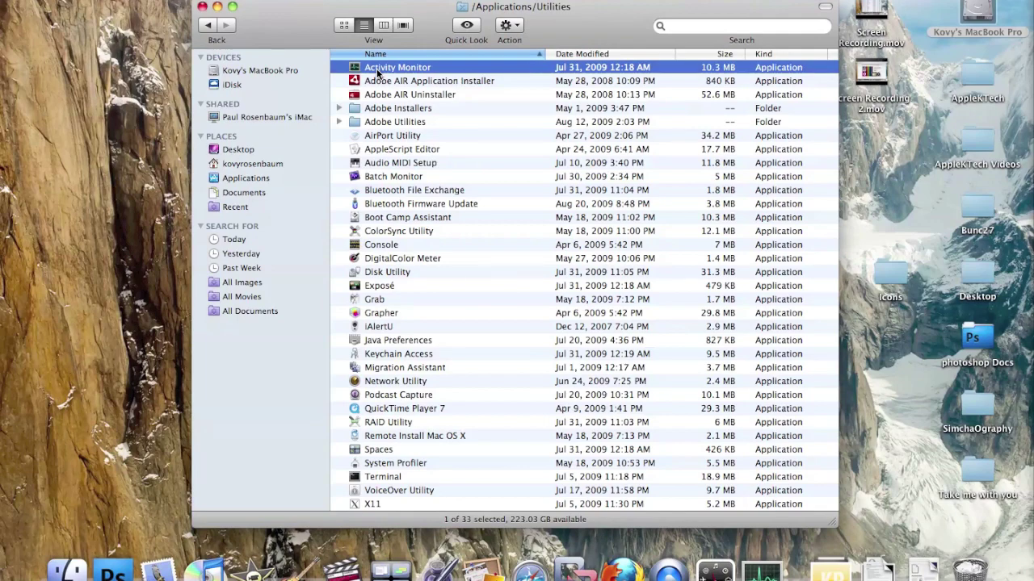
# Step down the Utilities list to AirPort Utility and preview it in Quick Look twice.
pyautogui.press('Down')
pyautogui.press('Down')
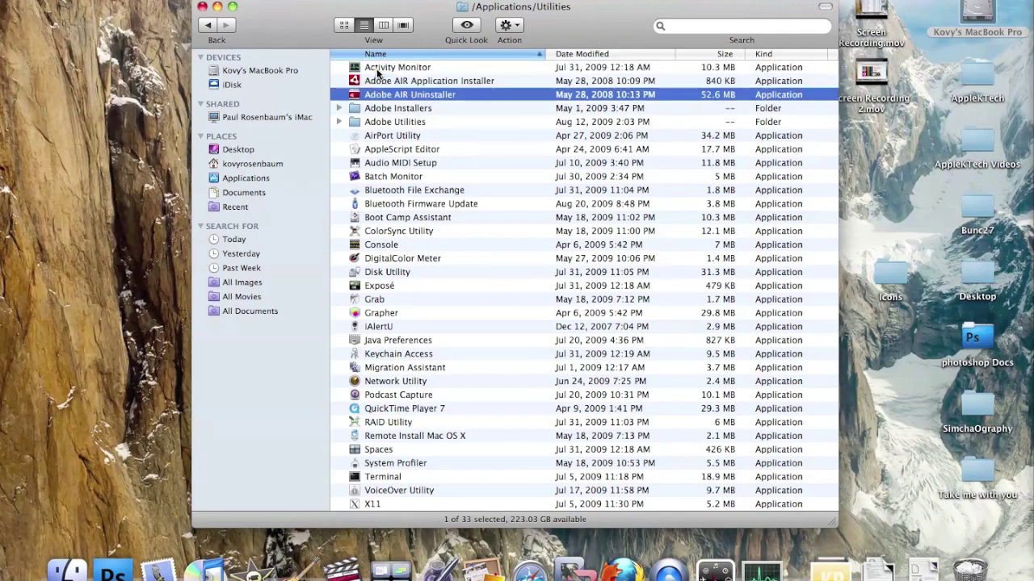
pyautogui.press('Up')
pyautogui.press('Down')
pyautogui.press('Down')
pyautogui.press('Down')
pyautogui.press('Up')
pyautogui.press('Up')
pyautogui.press('Up')
pyautogui.press('Down')
pyautogui.press('Down')
pyautogui.press('Down')
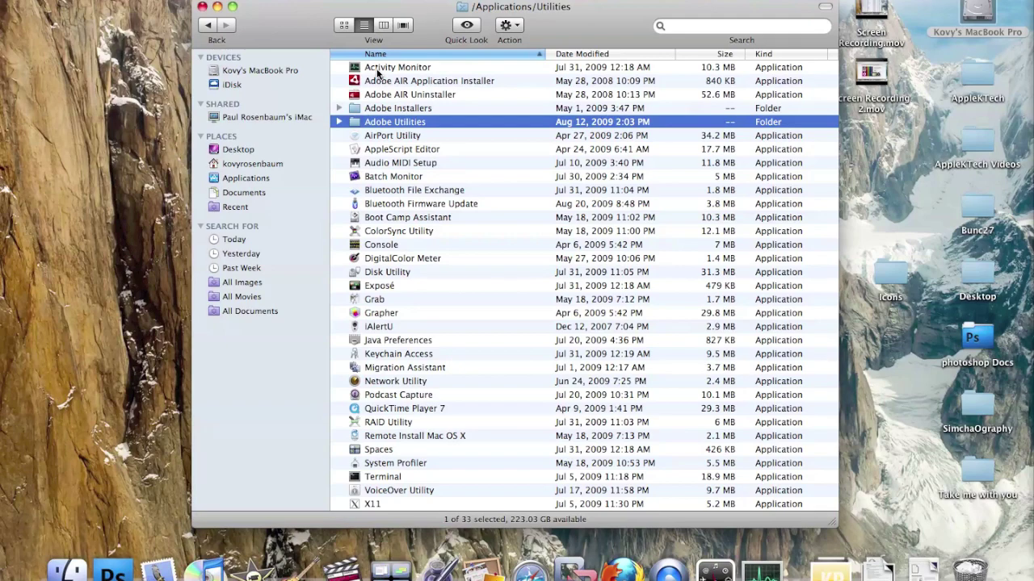
pyautogui.press('Down')
pyautogui.press('space')
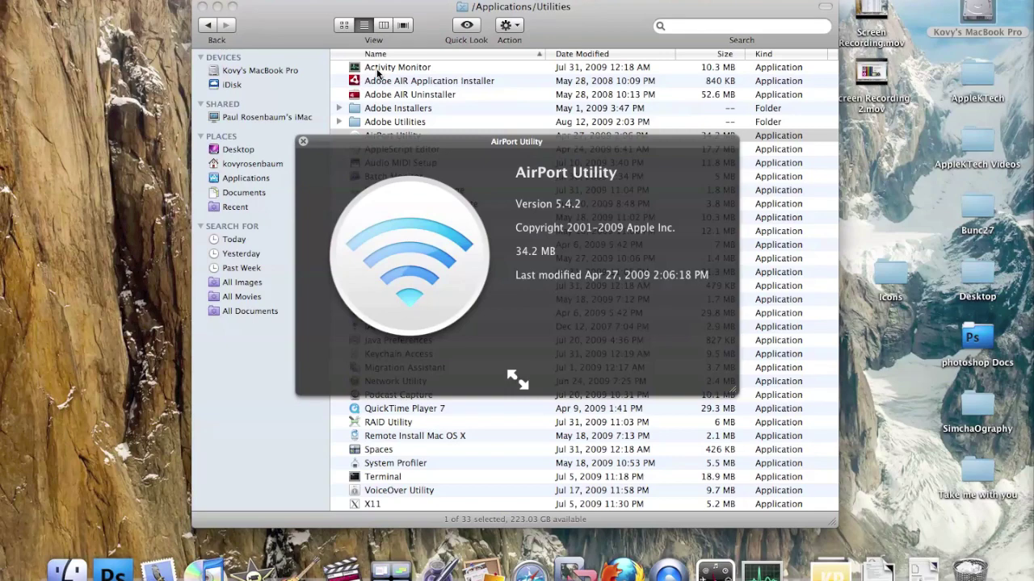
pyautogui.press('space')
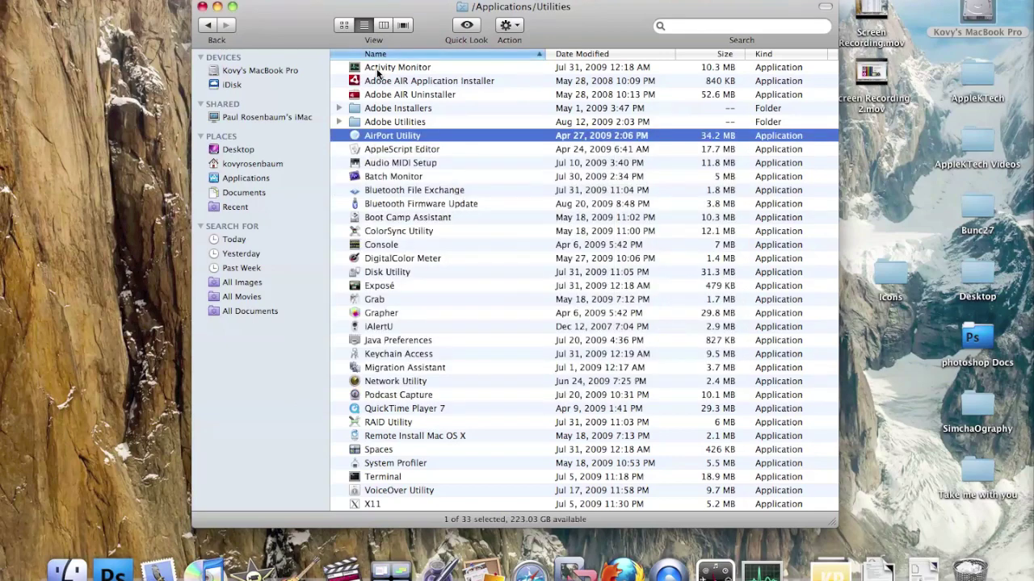
pyautogui.press('Up')
pyautogui.press('Up')
pyautogui.press('Down')
pyautogui.press('Down')
pyautogui.press('space')
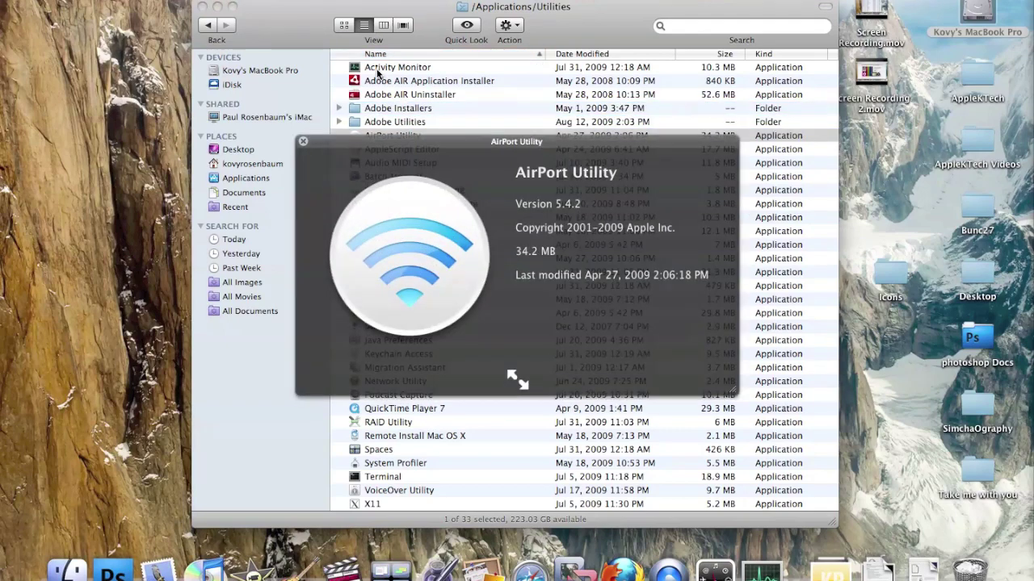
pyautogui.press('space')
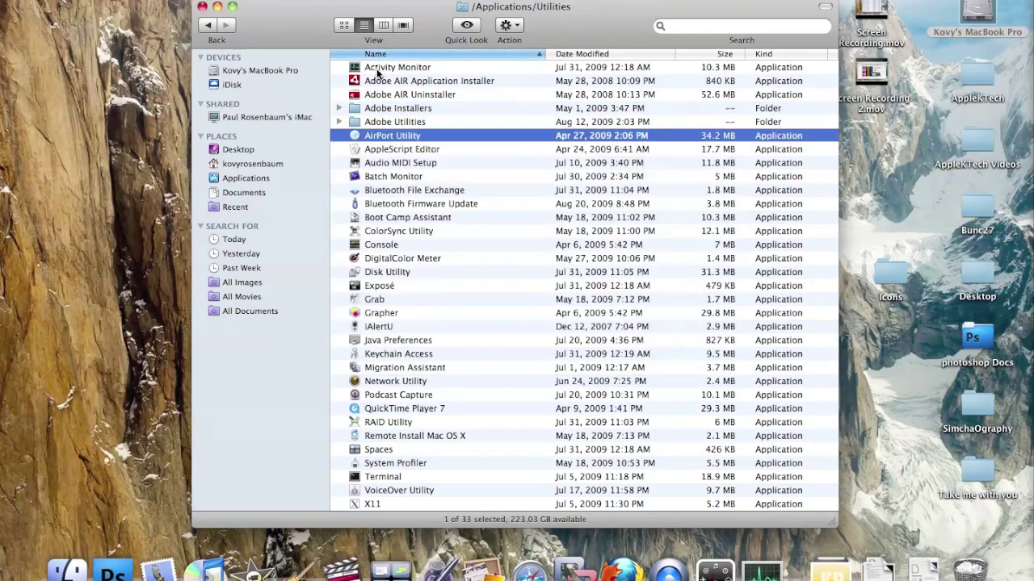
# Preview AppleScript Editor, then Audio MIDI Setup (version 3.0, 11.8 MB) in Quick Look.
pyautogui.press('Down')
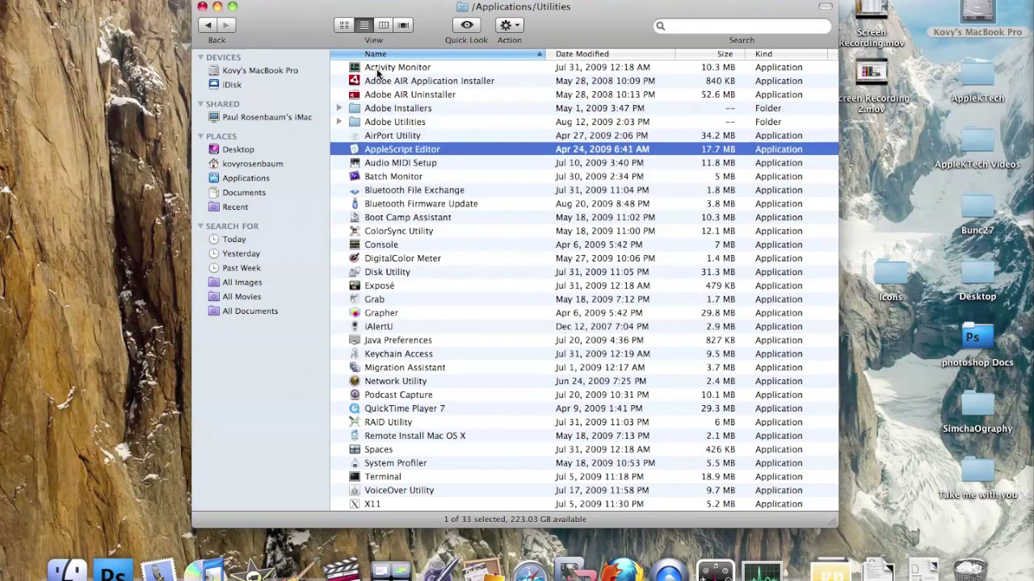
pyautogui.press('space')
pyautogui.press('space')
pyautogui.press('space')
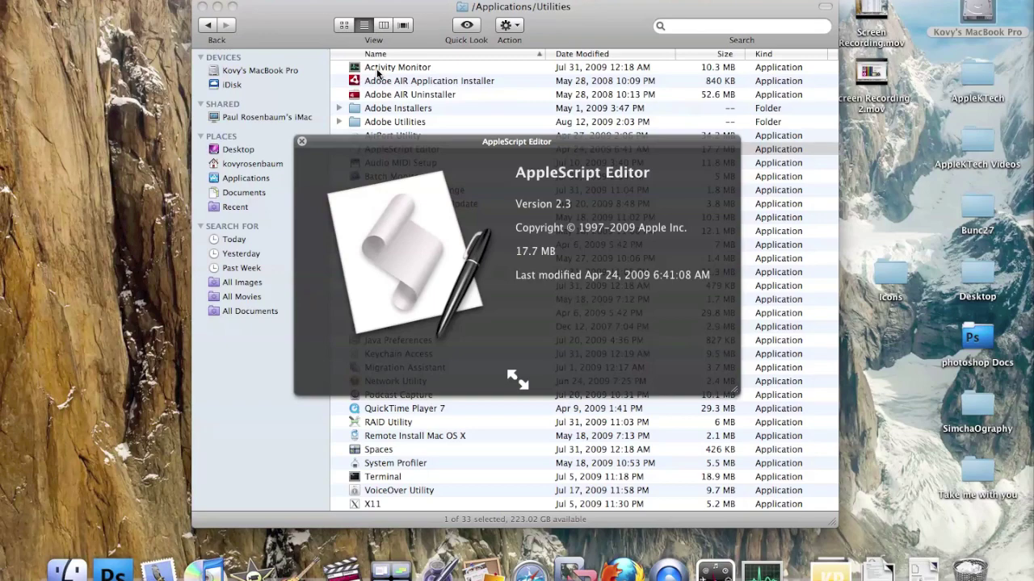
pyautogui.press('space')
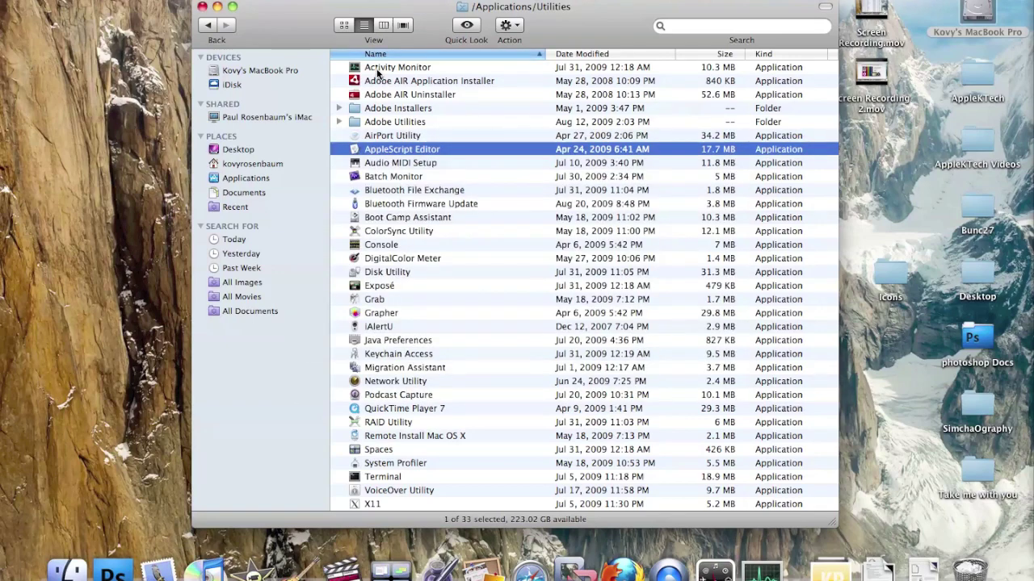
pyautogui.press('Down')
pyautogui.press('space')
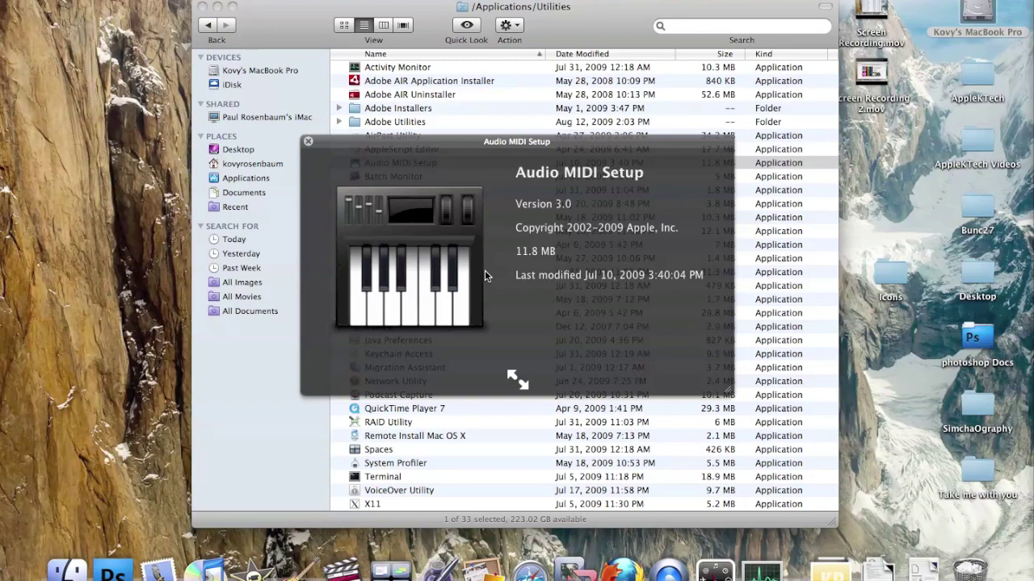
# Move on from Audio MIDI Setup and preview Batch Monitor in Quick Look.
pyautogui.press('space')
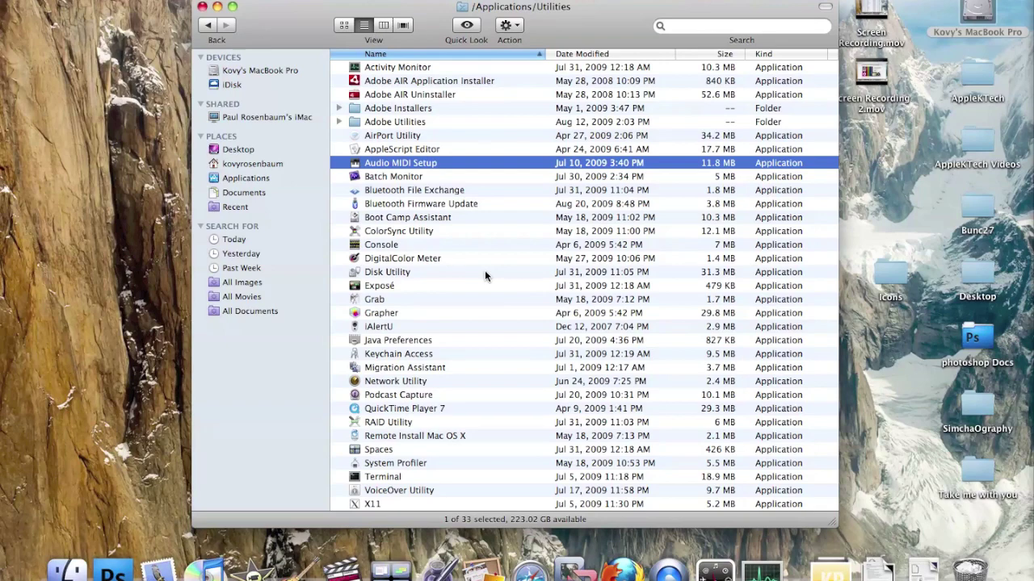
pyautogui.press('Down')
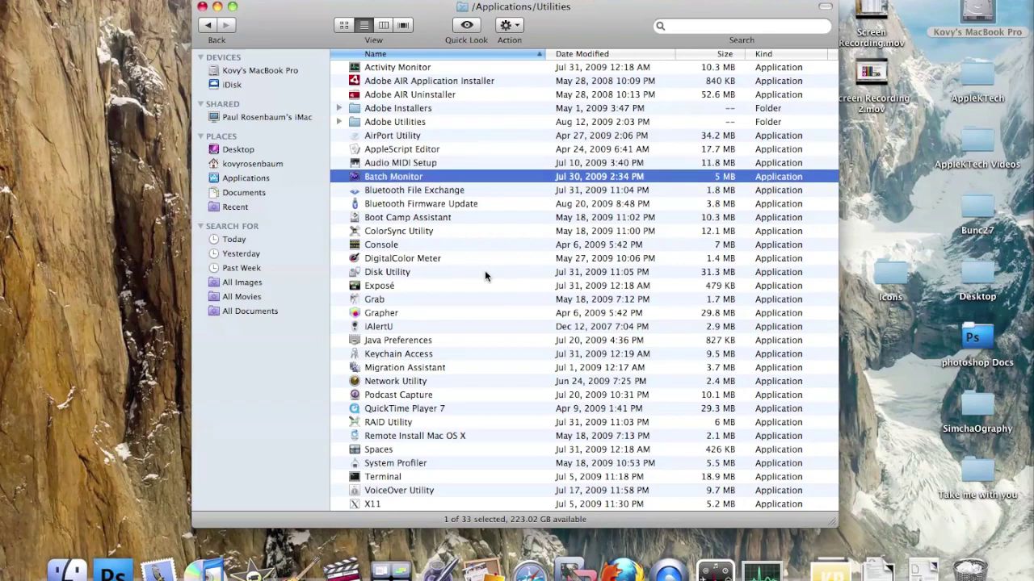
pyautogui.press('space')
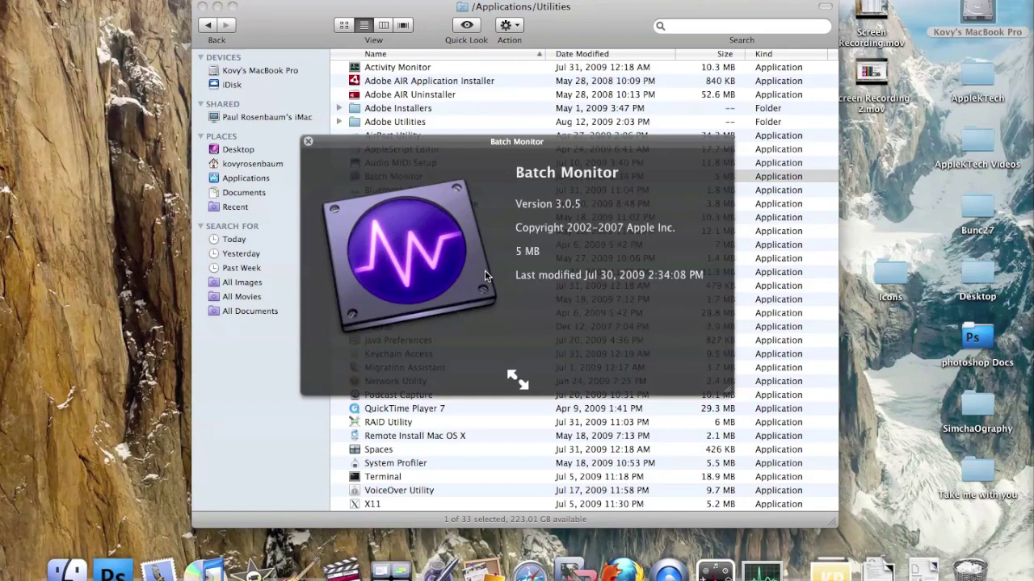
pyautogui.press('space')
# Preview Bluetooth File Exchange, Bluetooth Firmware Update (version 2.0.1), then Boot Camp Assistant.
pyautogui.press('Down')
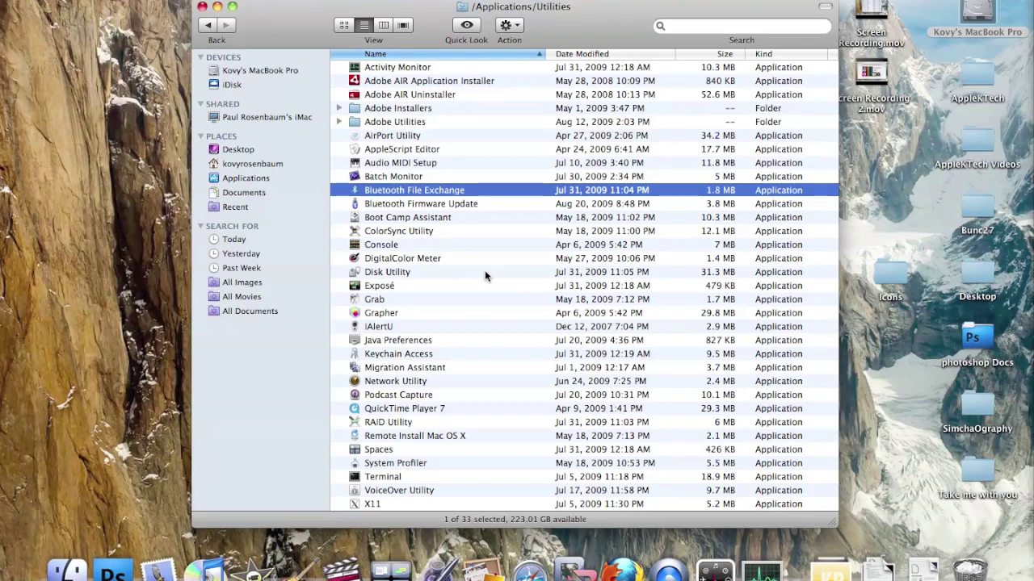
pyautogui.press('space')
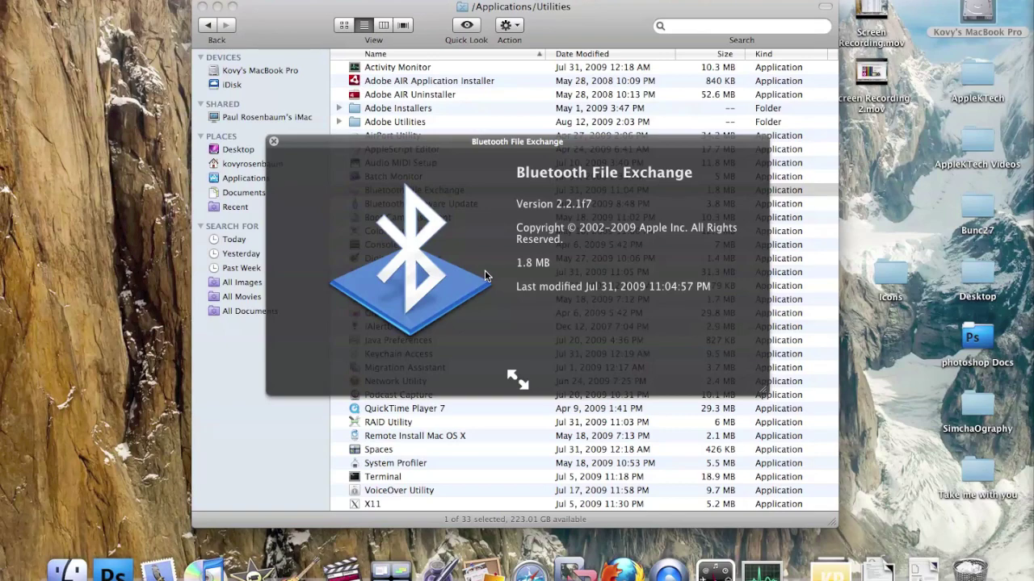
pyautogui.press('space')
pyautogui.press('Down')
pyautogui.press('space')
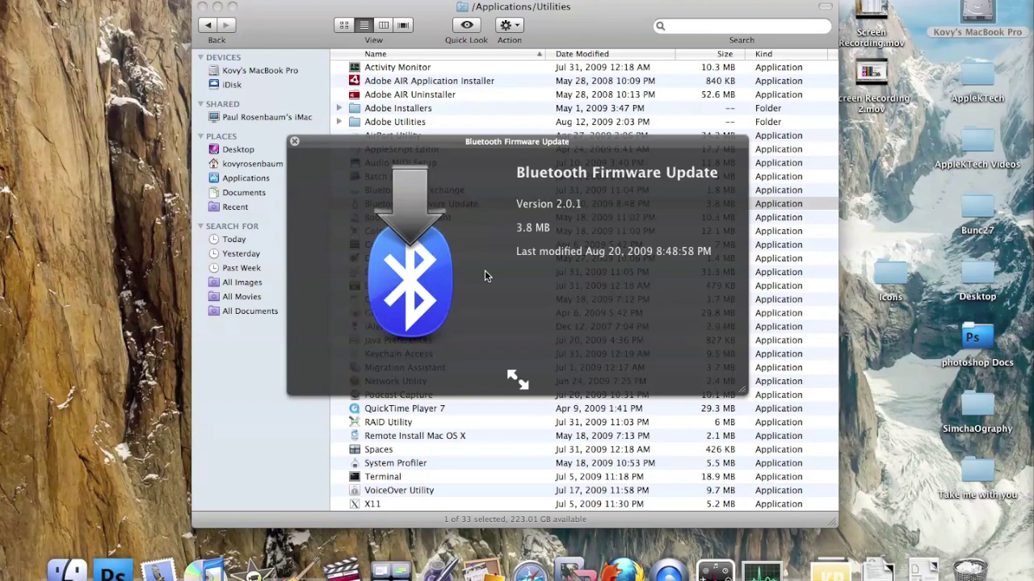
pyautogui.press('Down')
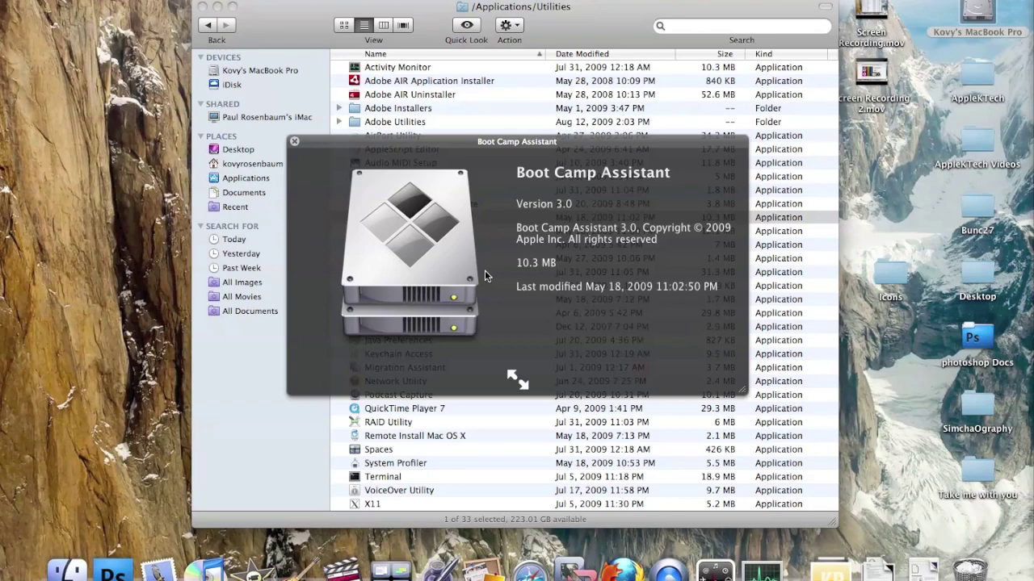
# Preview ColorSync Utility, then Console (version 10.6, 7 MB) in Quick Look.
pyautogui.press('space')
pyautogui.press('Down')
pyautogui.press('space')
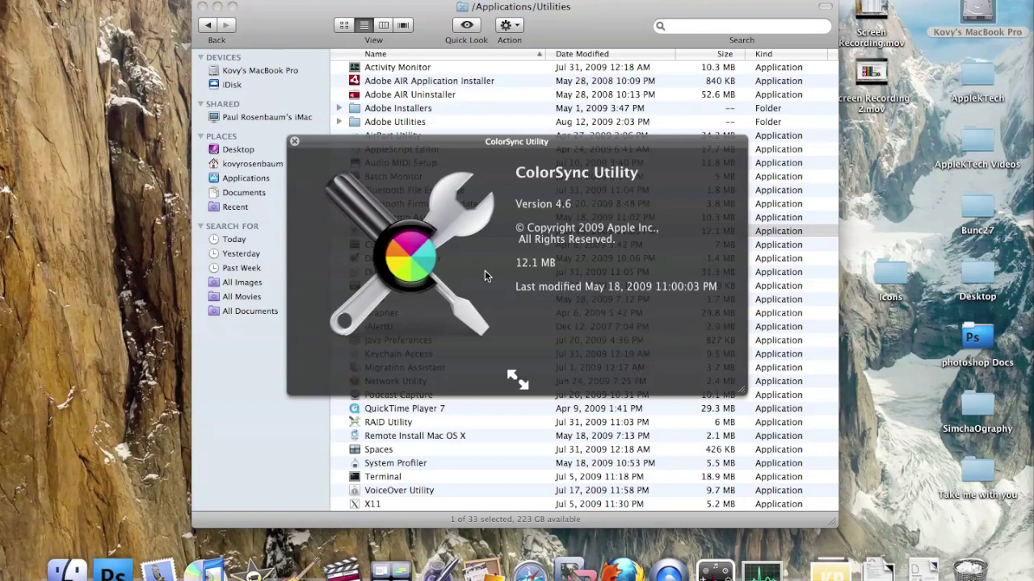
pyautogui.press('space')
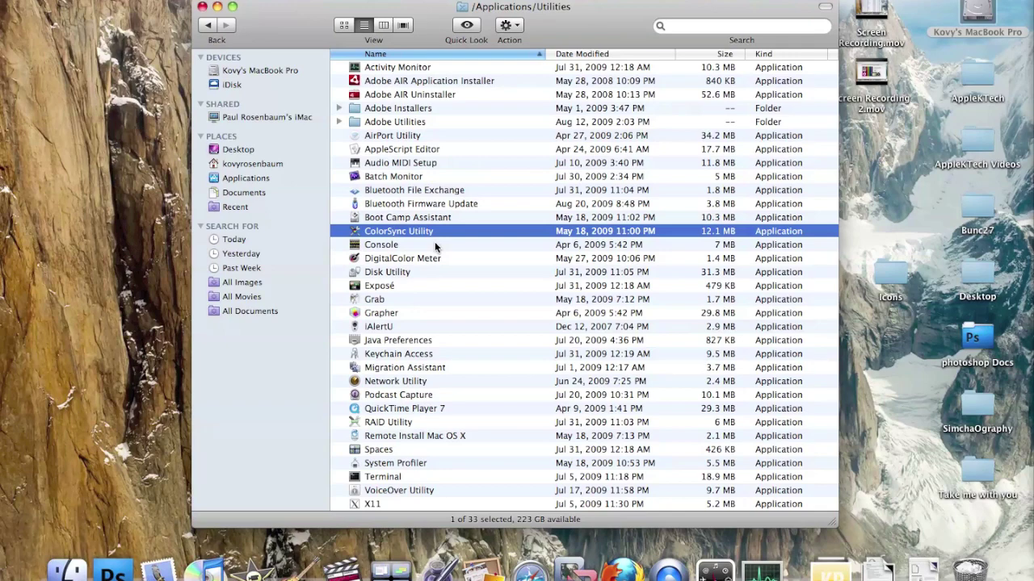
pyautogui.click(434, 242)
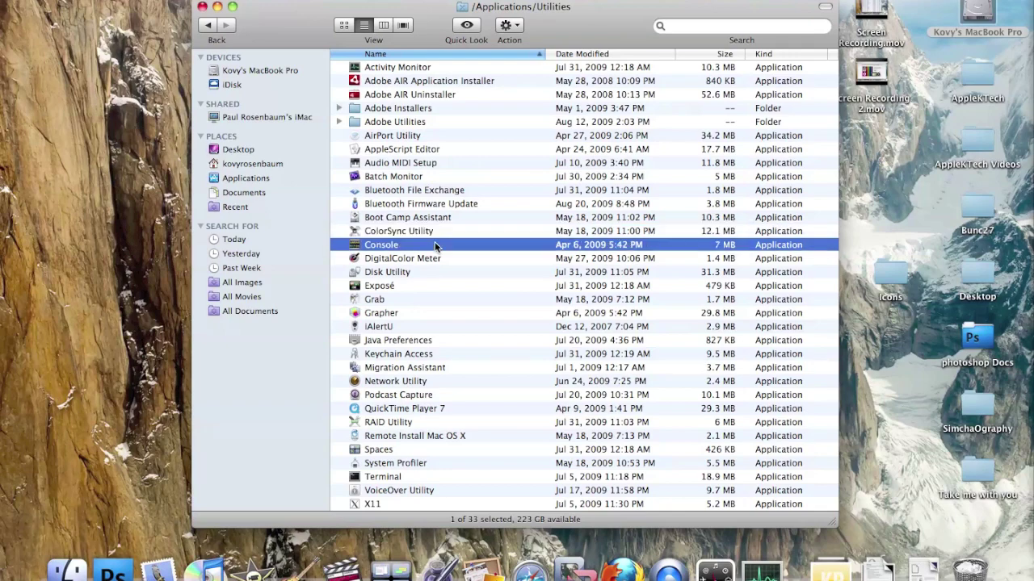
pyautogui.press('space')
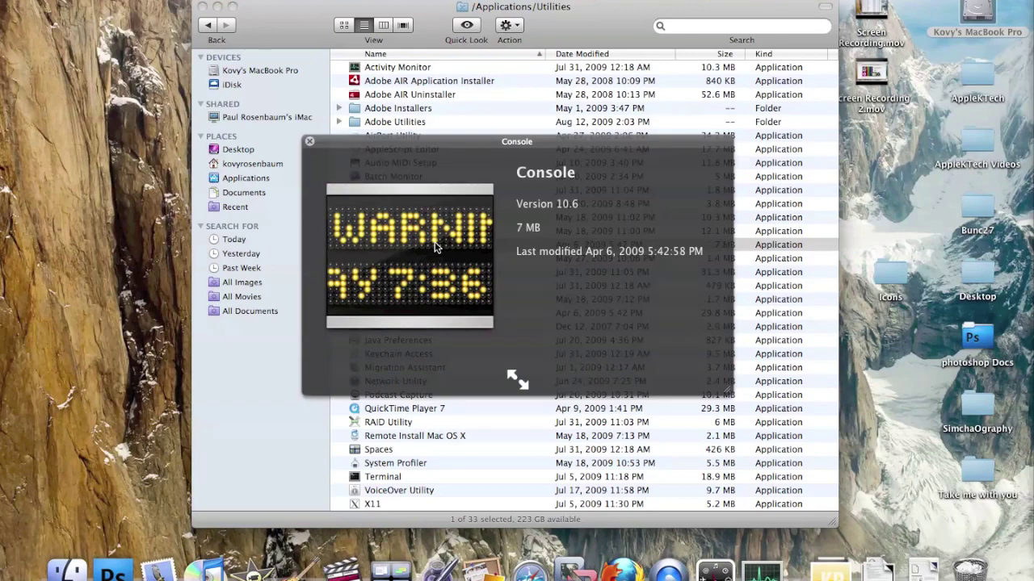
# Launch Console, select the latest MagicCam error in Console Messages, then quit Console.
pyautogui.doubleClick(435, 244)
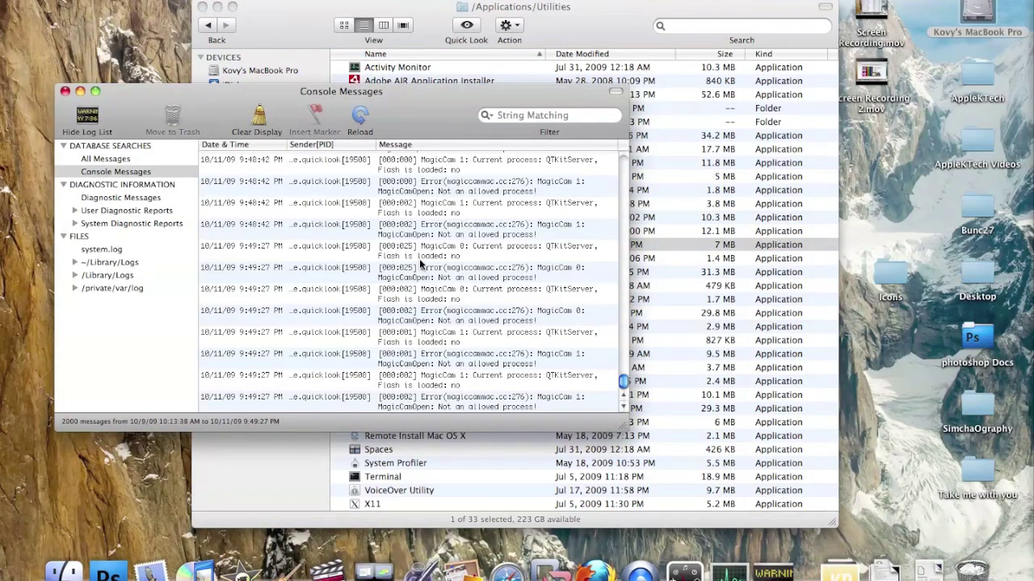
pyautogui.click(328, 402)
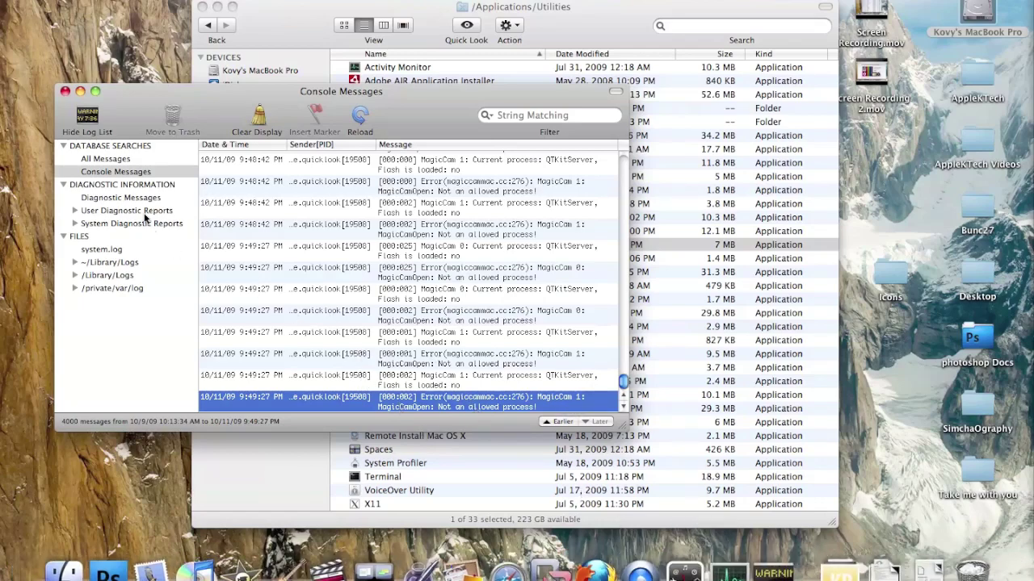
pyautogui.click(61, 1)
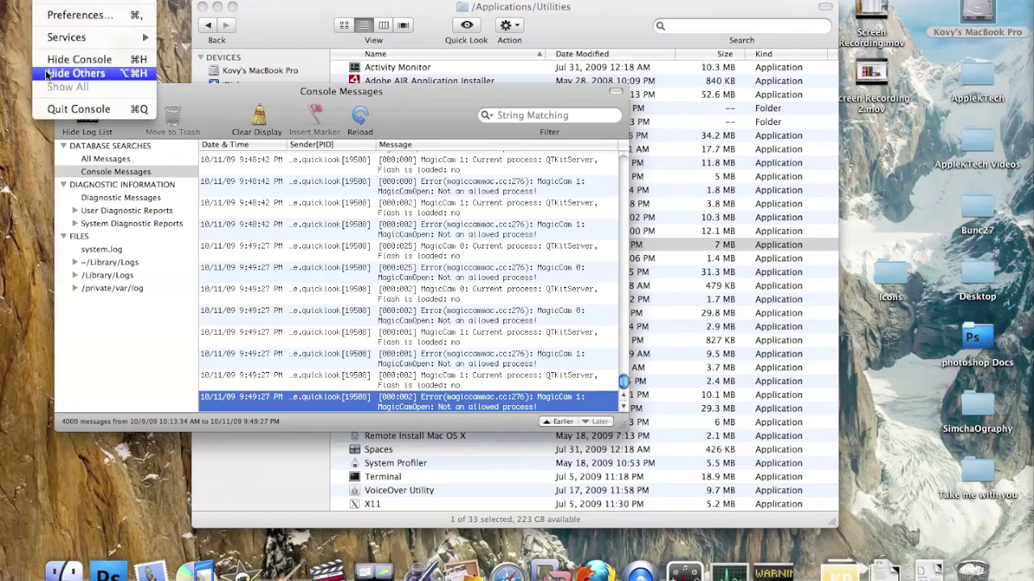
pyautogui.click(59, 108)
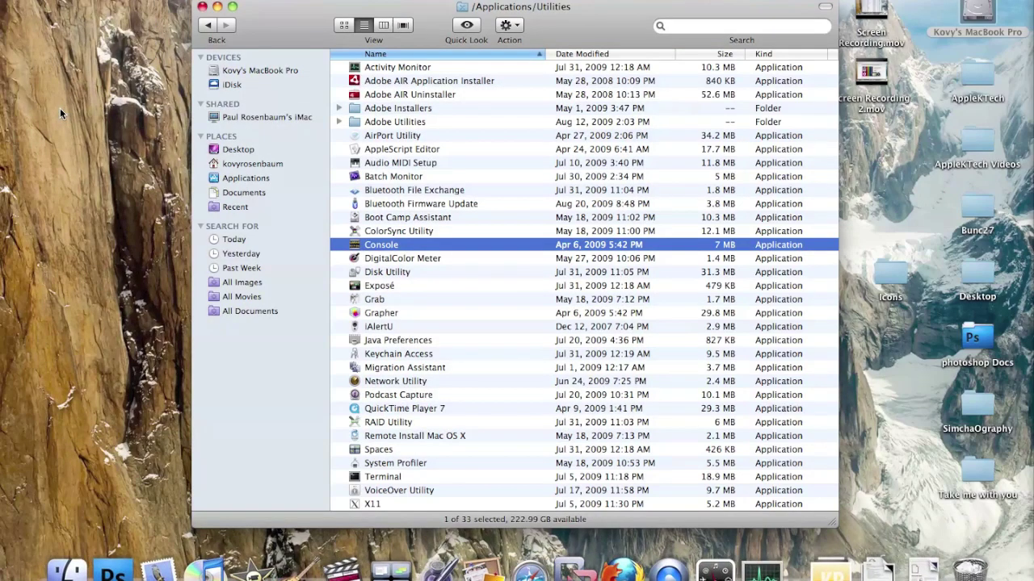
# Preview and launch DigitalColor Meter to sample screen colours as RGB percentages.
pyautogui.click(373, 258)
pyautogui.press('space')
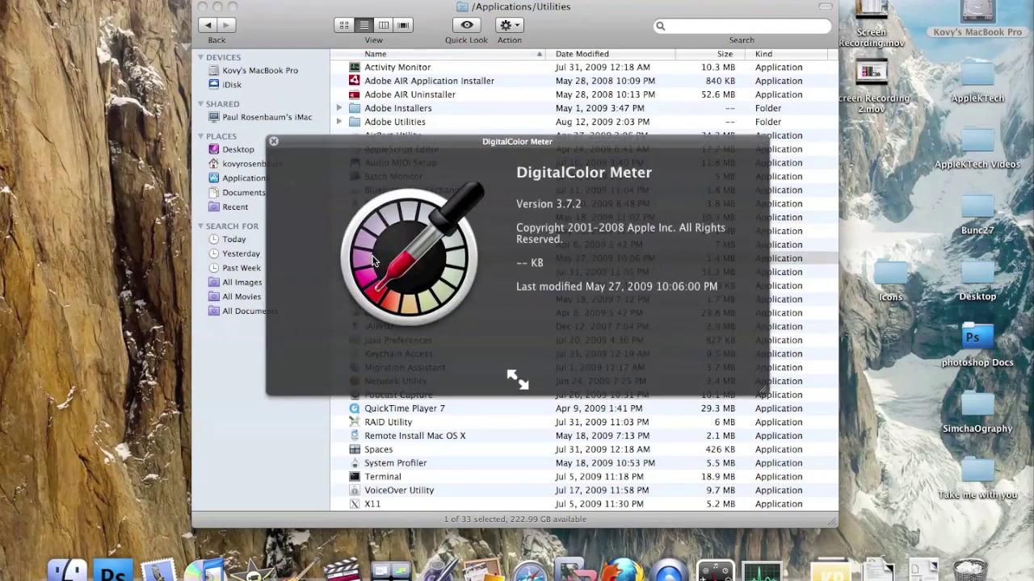
pyautogui.doubleClick(373, 258)
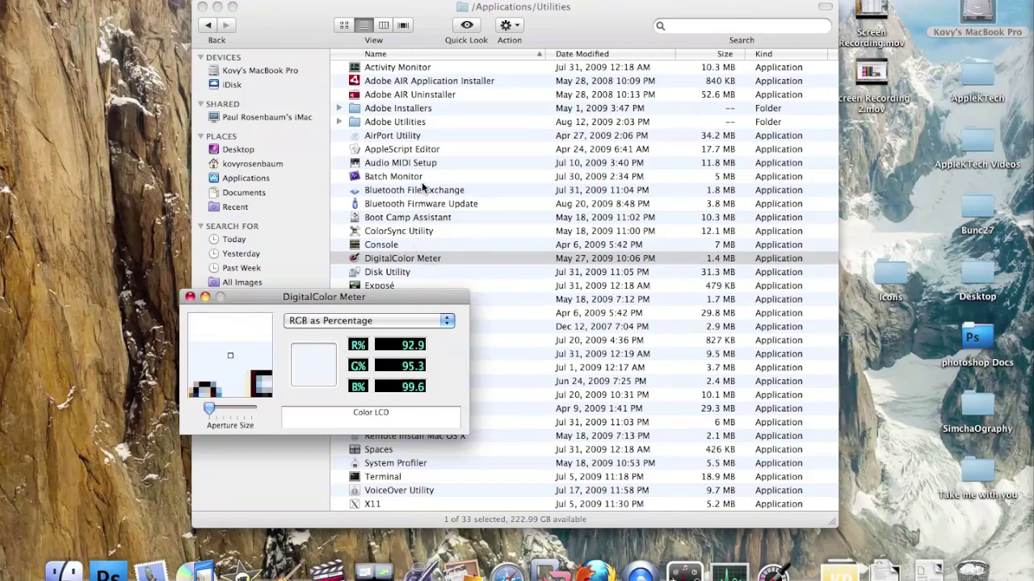
pyautogui.click(53, 2)
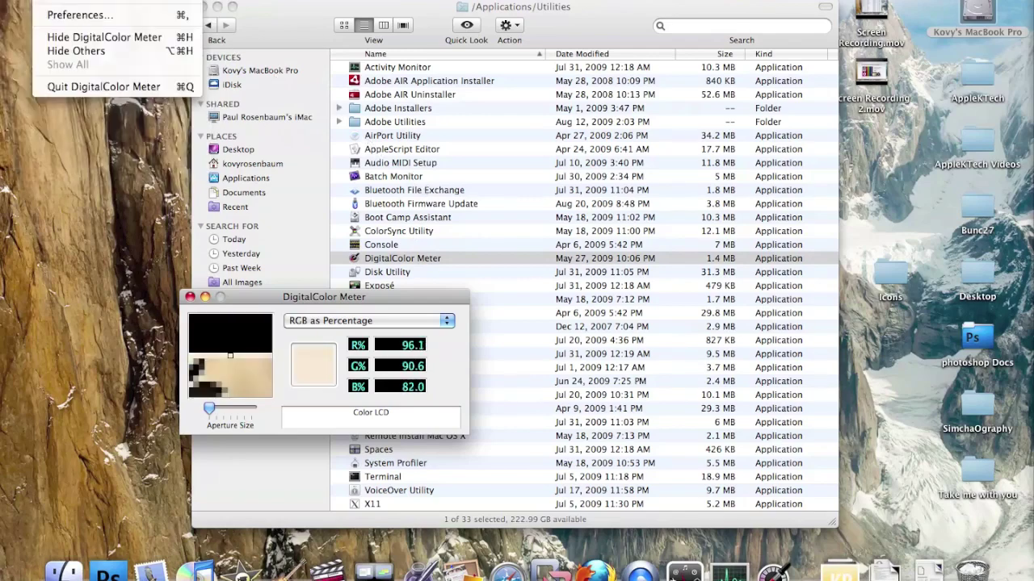
# Quit DigitalColor Meter and preview Disk Utility in Quick Look.
pyautogui.click(72, 87)
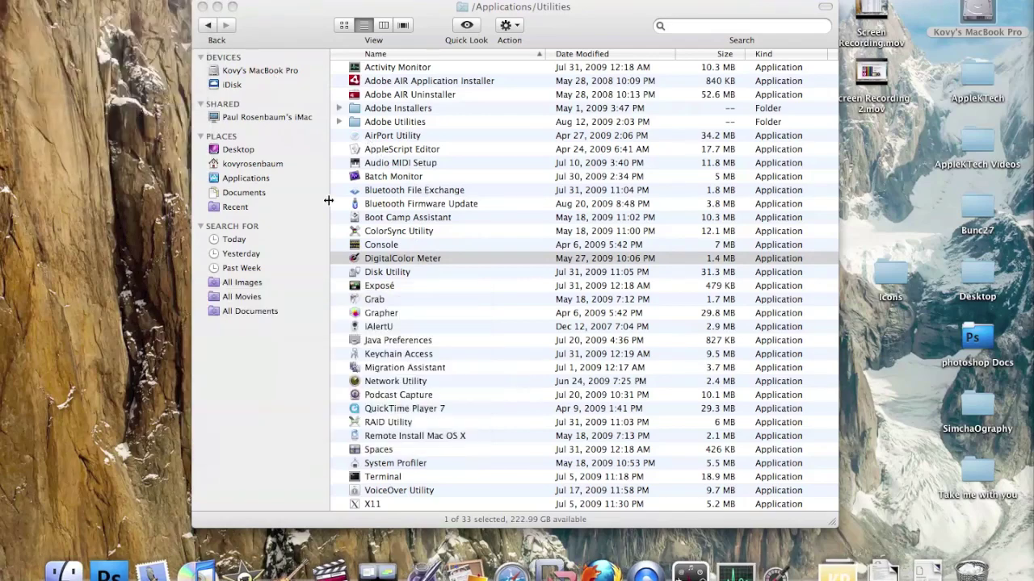
pyautogui.click(408, 271)
pyautogui.press('space')
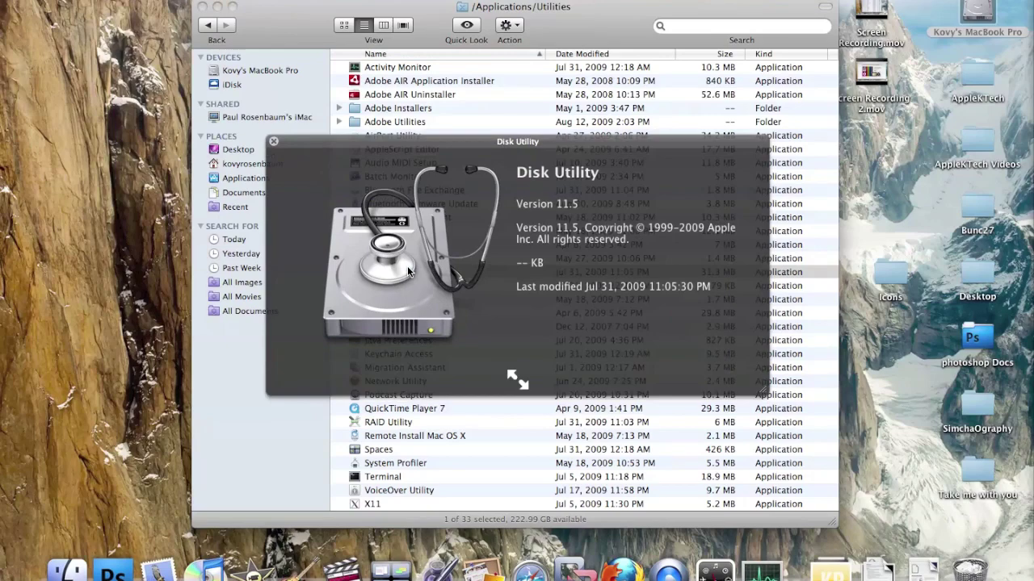
pyautogui.press('space')
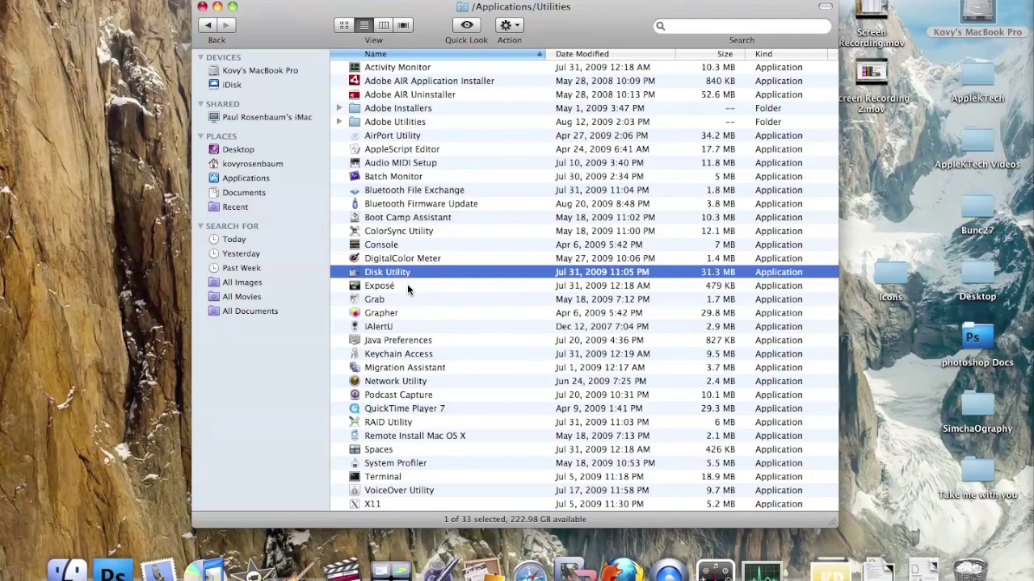
# Preview Exposé, then spread out the open windows with F9 and return to normal view.
pyautogui.click(407, 284)
pyautogui.press('space')
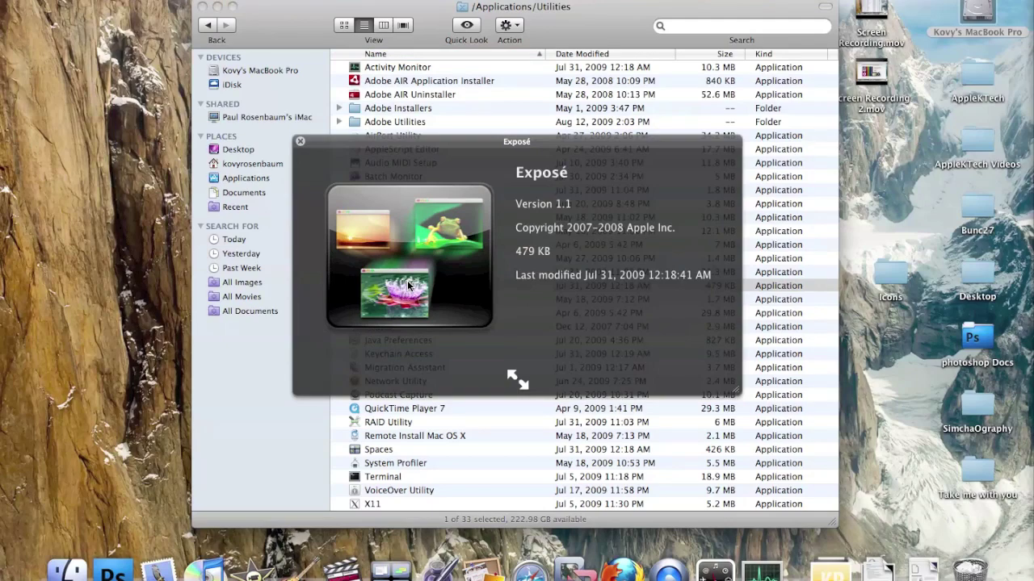
pyautogui.press('space')
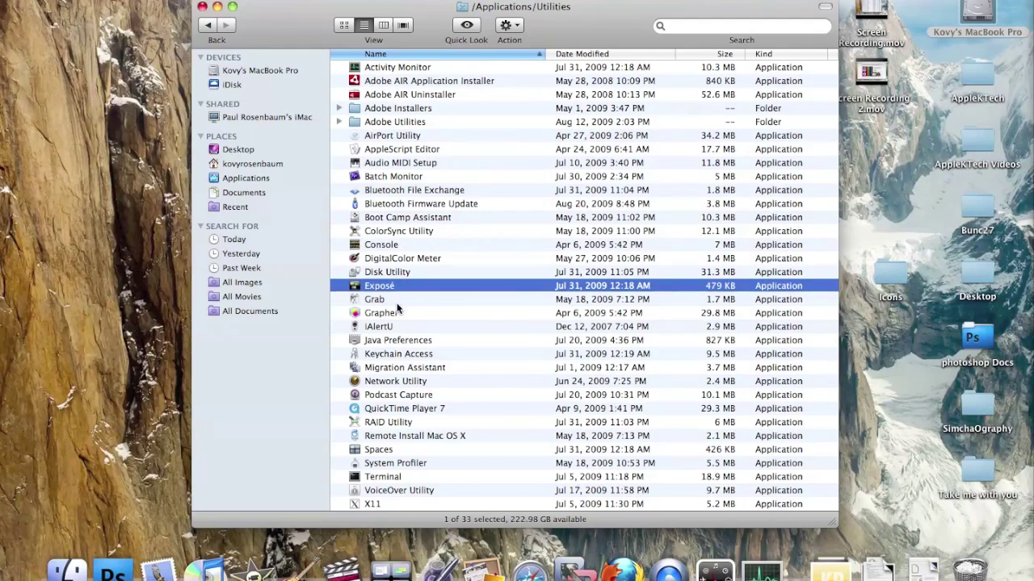
pyautogui.press('F9')
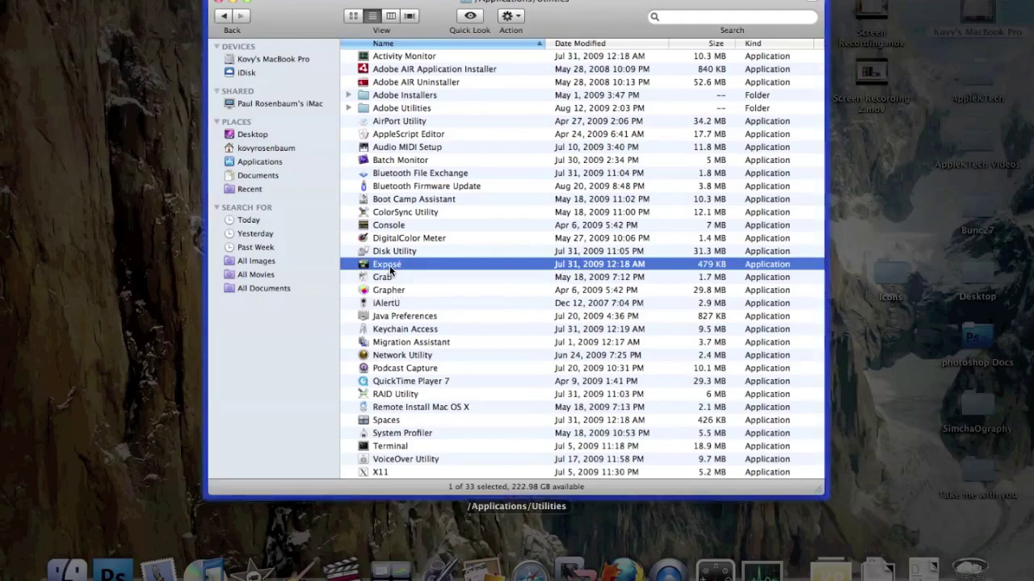
pyautogui.click(389, 271)
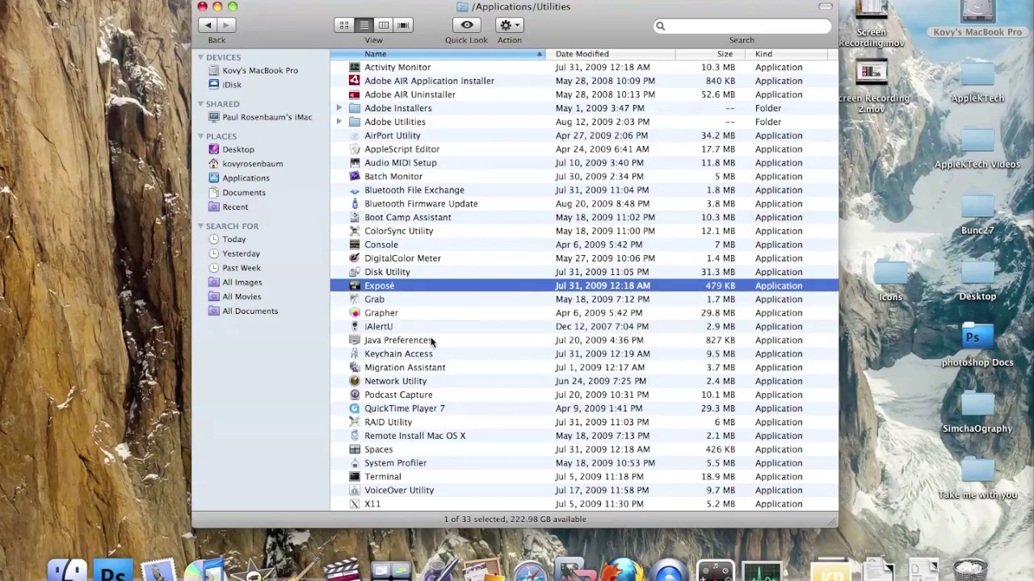
pyautogui.click(380, 300)
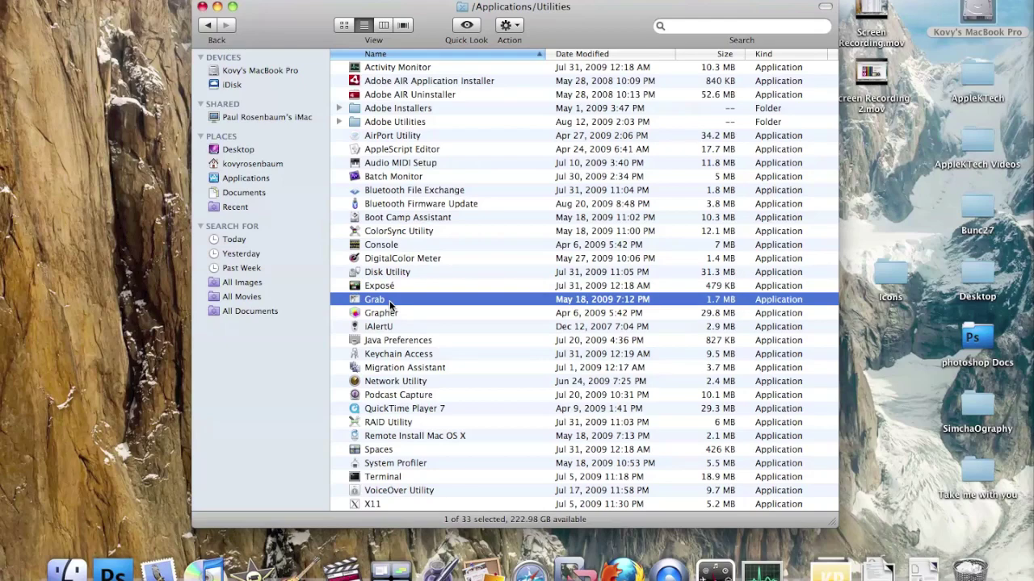
# Preview and launch Grab, look at its screen capture modes, then quit Grab.
pyautogui.press('space')
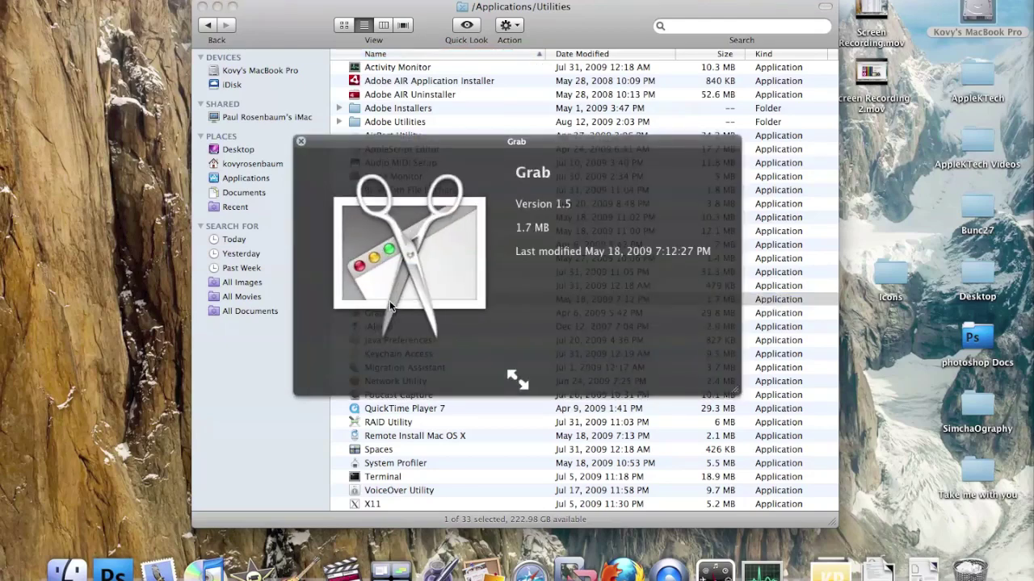
pyautogui.press('space')
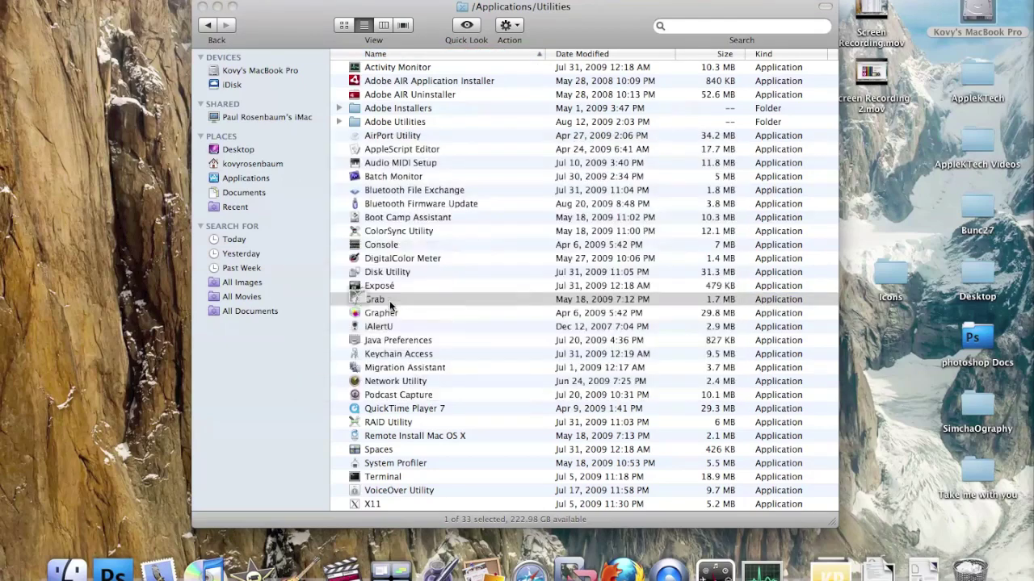
pyautogui.doubleClick(390, 305)
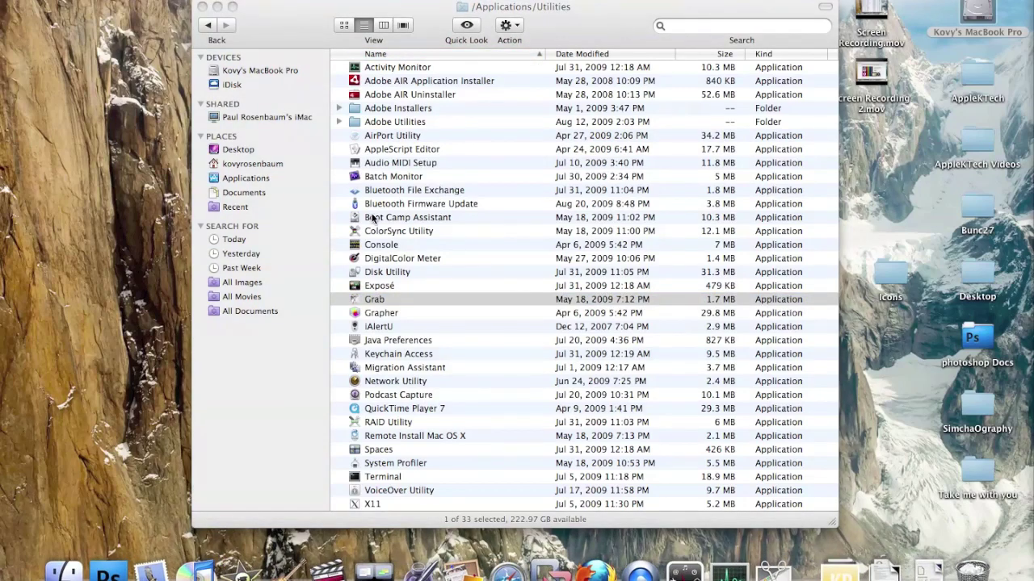
pyautogui.click(97, 0)
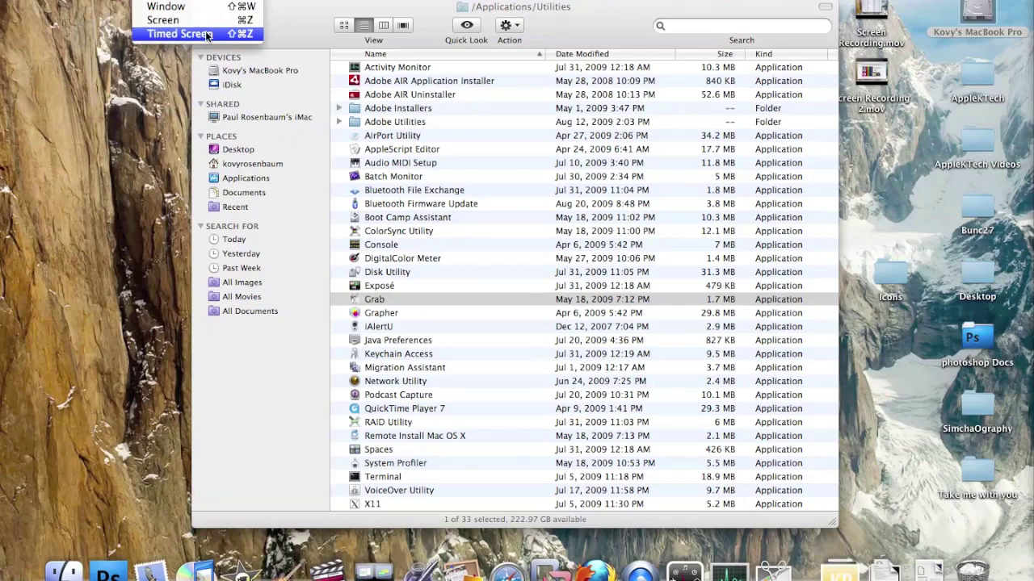
pyautogui.click(161, 2)
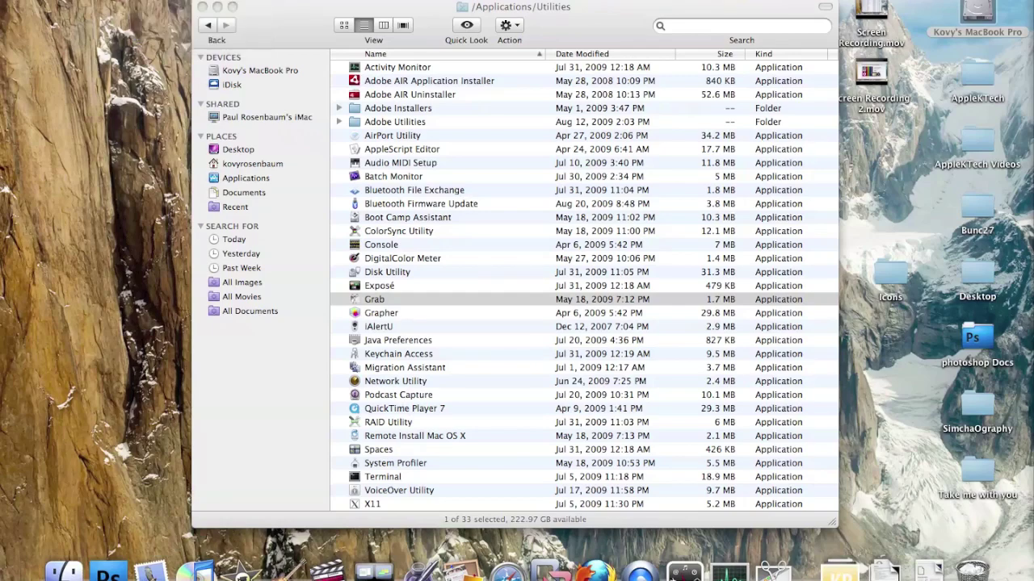
pyautogui.click(61, 1)
pyautogui.click(65, 108)
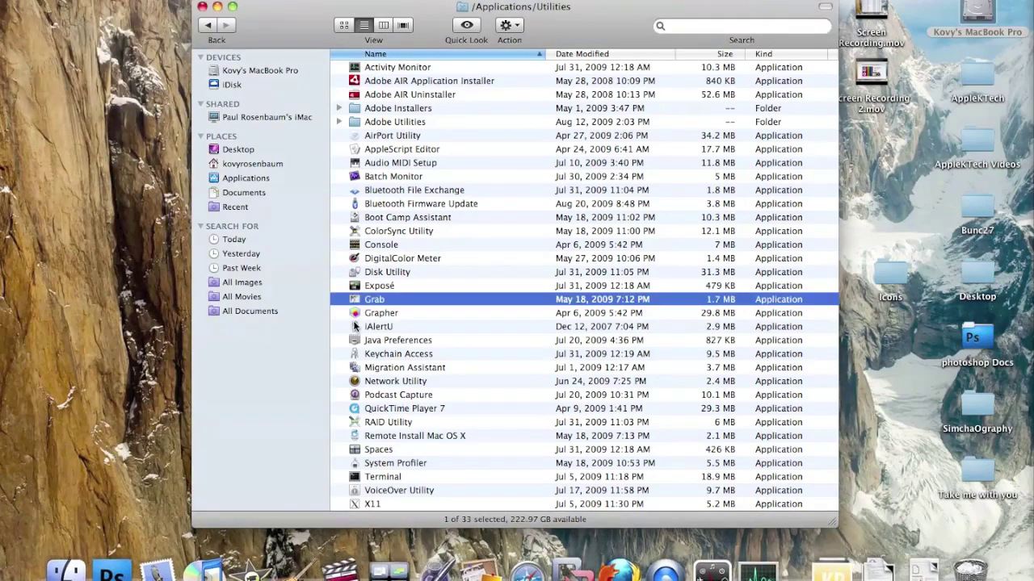
# Select Grapher and preview it in Quick Look (version 2.1, 29.8 MB).
pyautogui.click(386, 326)
pyautogui.click(387, 315)
pyautogui.press('space')
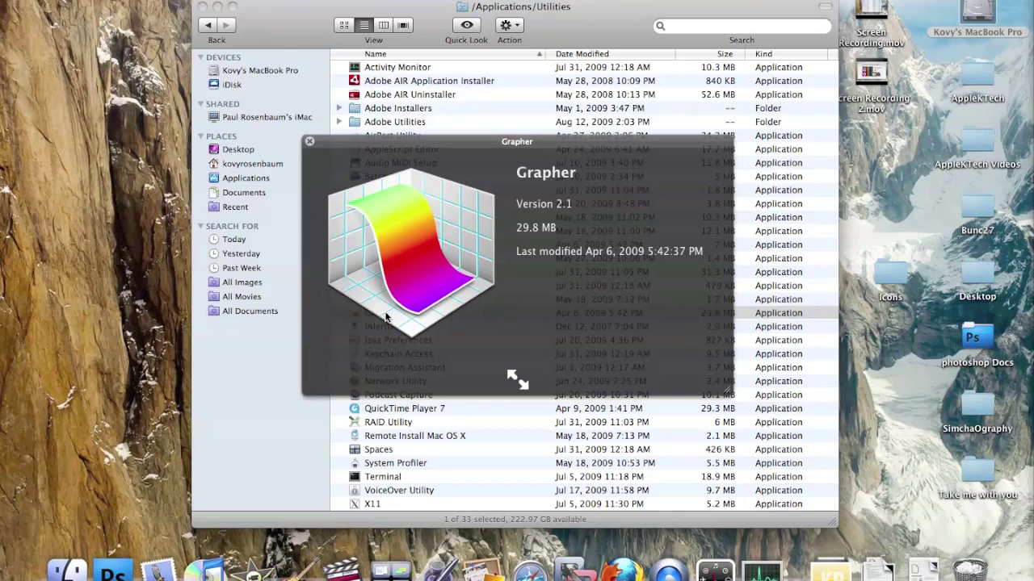
# Preview Java Preferences, then Keychain Access (version 4.1, 9.5 MB) in Quick Look.
pyautogui.press('space')
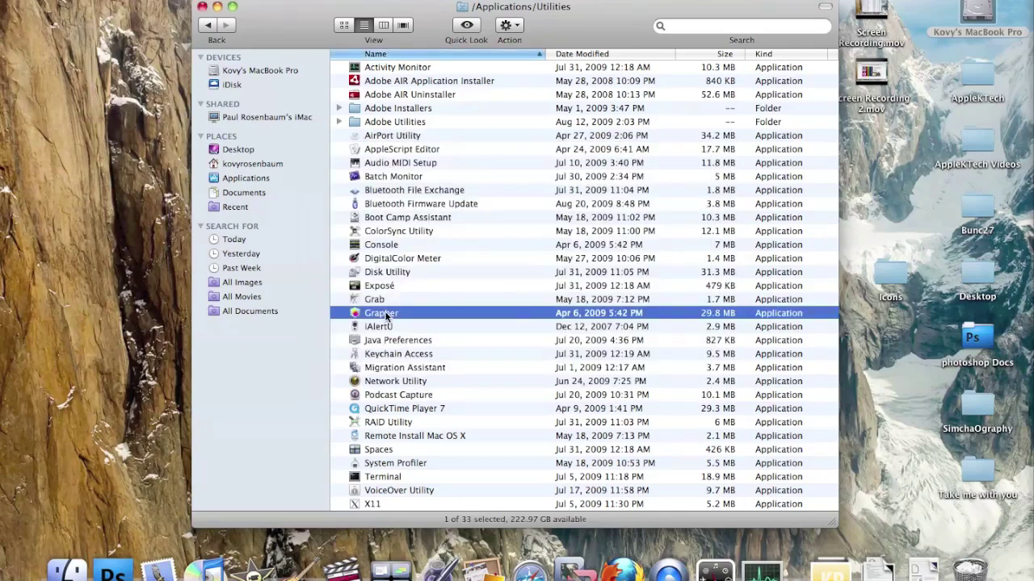
pyautogui.press('Down')
pyautogui.press('Down')
pyautogui.press('space')
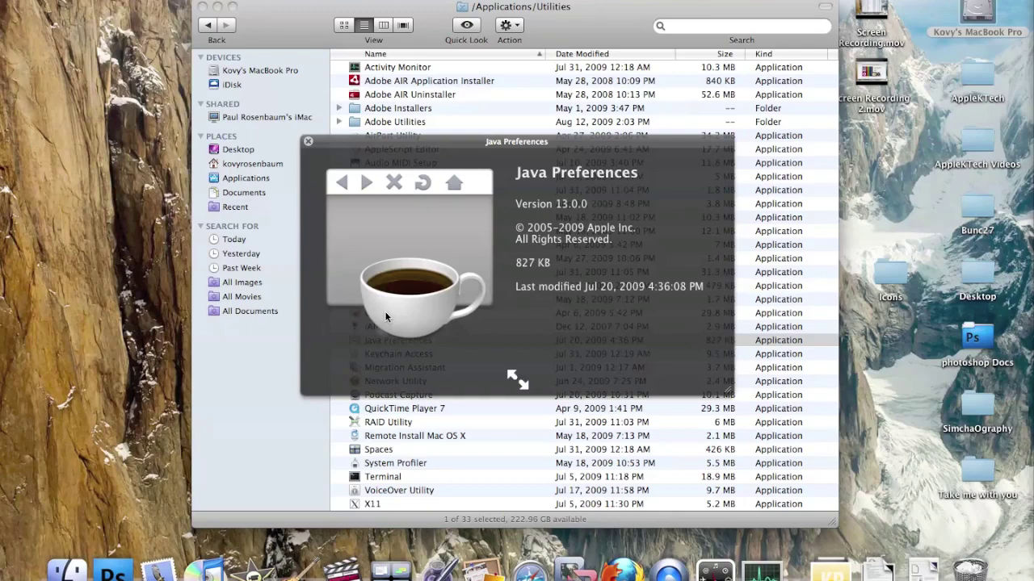
pyautogui.press('Down')
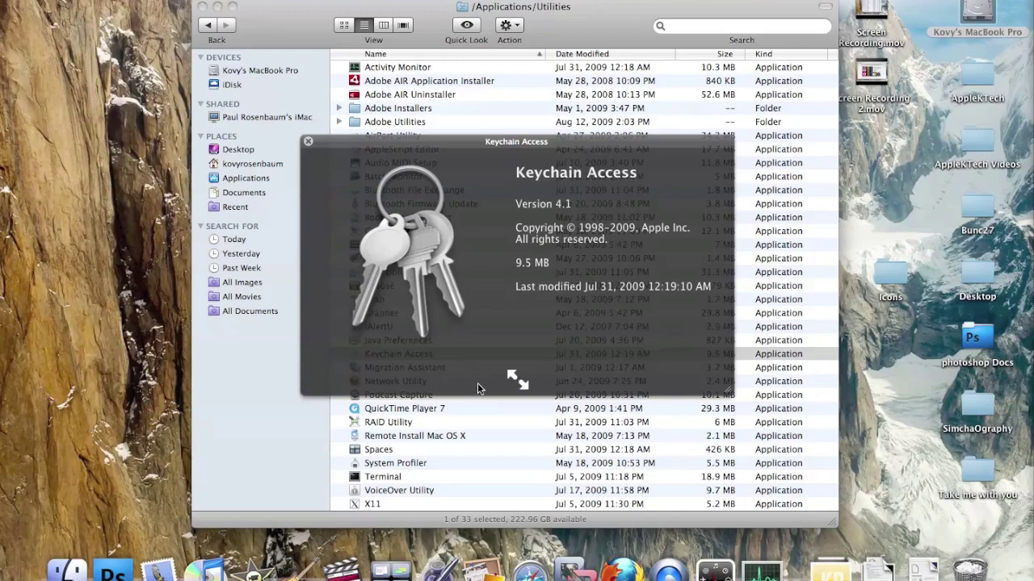
# Quick Look Migration Assistant, Network Utility, Podcast Capture and QuickTime Player 7 in turn.
pyautogui.press('space')
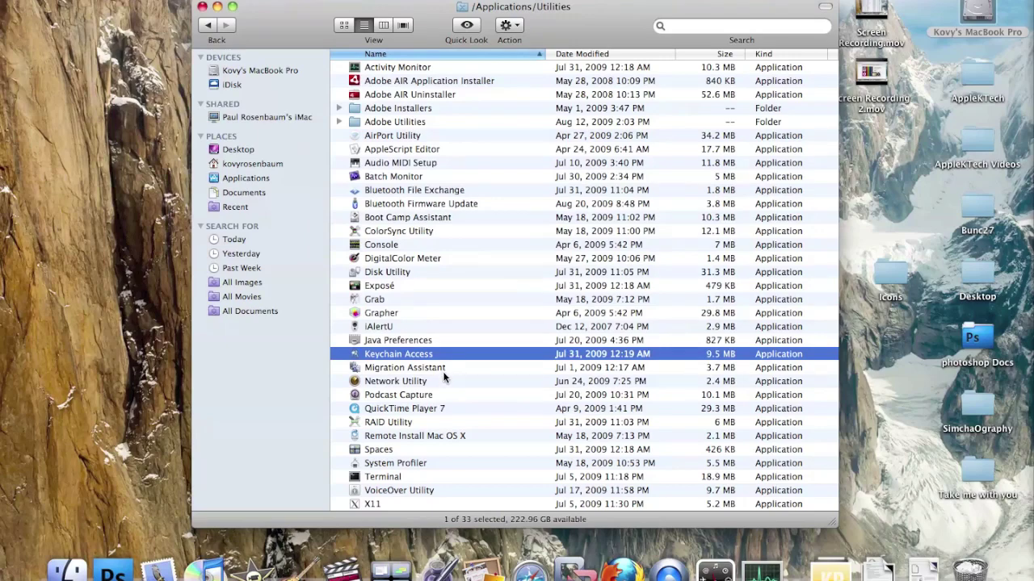
pyautogui.click(443, 372)
pyautogui.press('space')
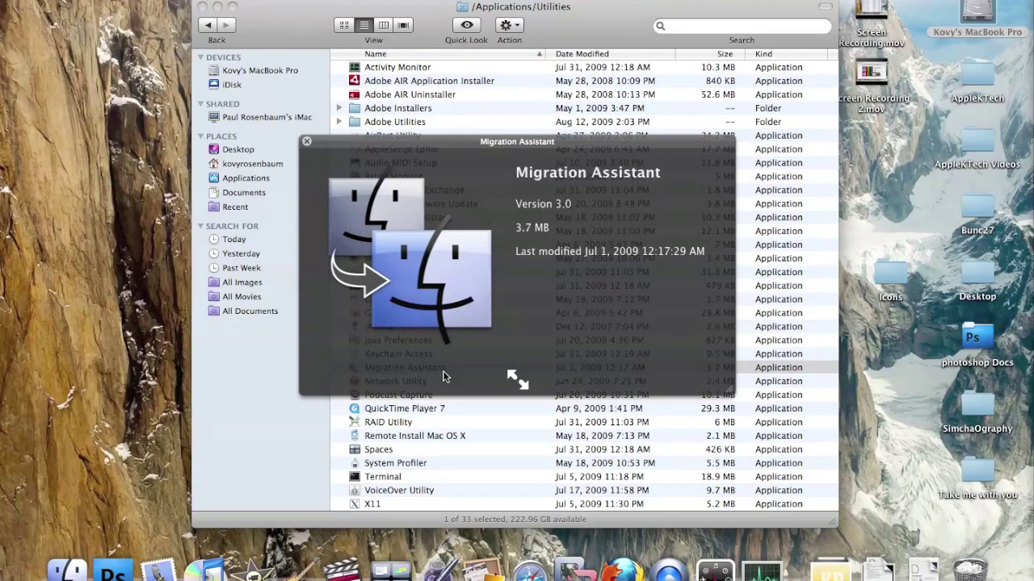
pyautogui.press('Down')
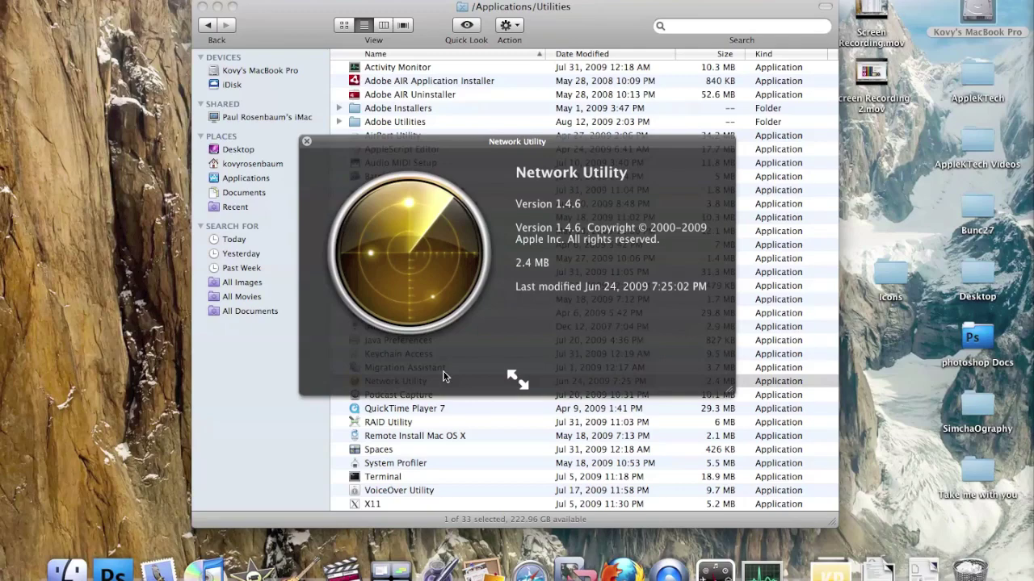
pyautogui.press('Down')
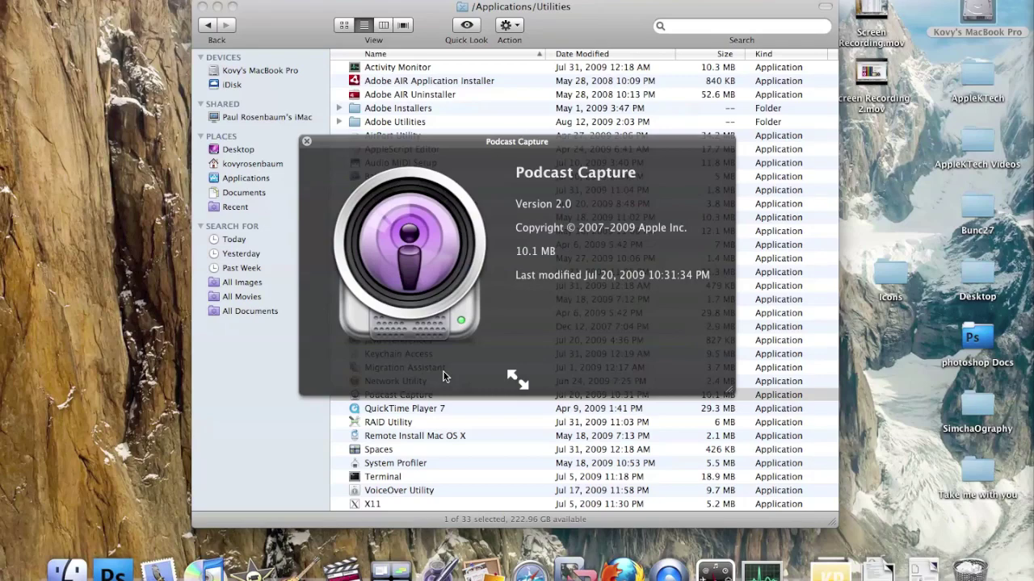
pyautogui.press('Down')
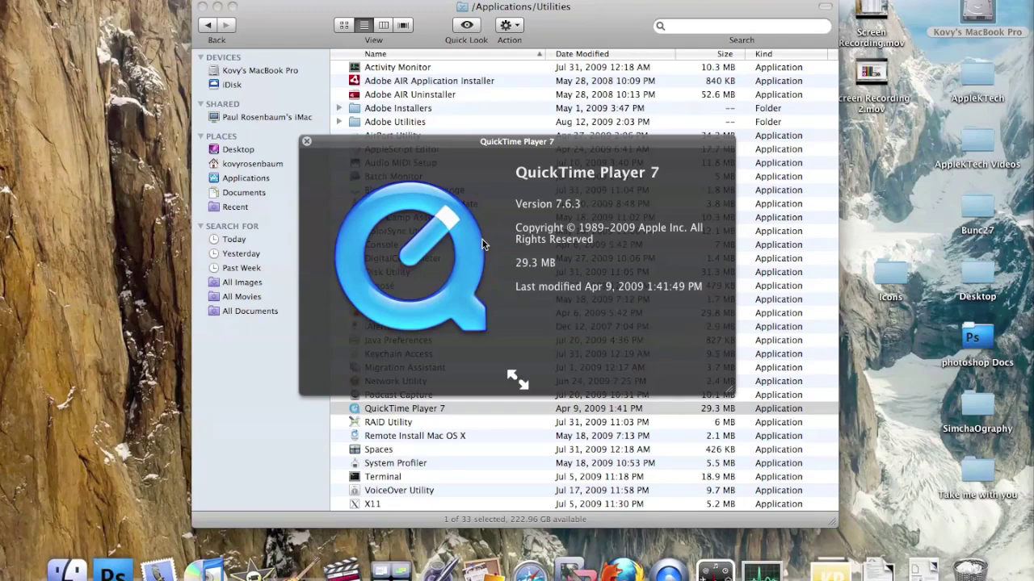
pyautogui.press('space')
# Preview RAID Utility, Remote Install Mac OS X and Spaces, then launch Spaces and pick the top-left space.
pyautogui.press('Down')
pyautogui.press('space')
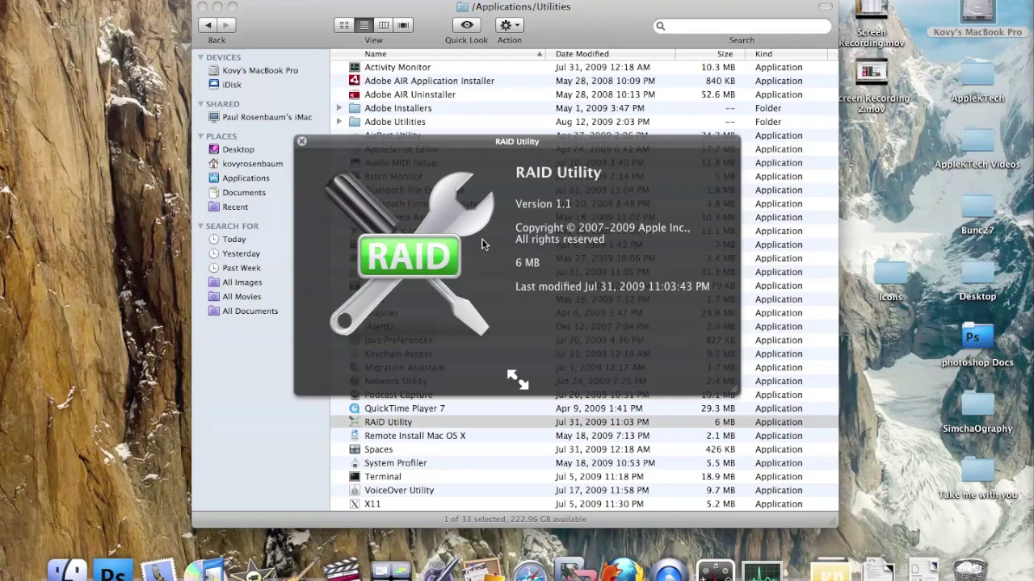
pyautogui.press('Down')
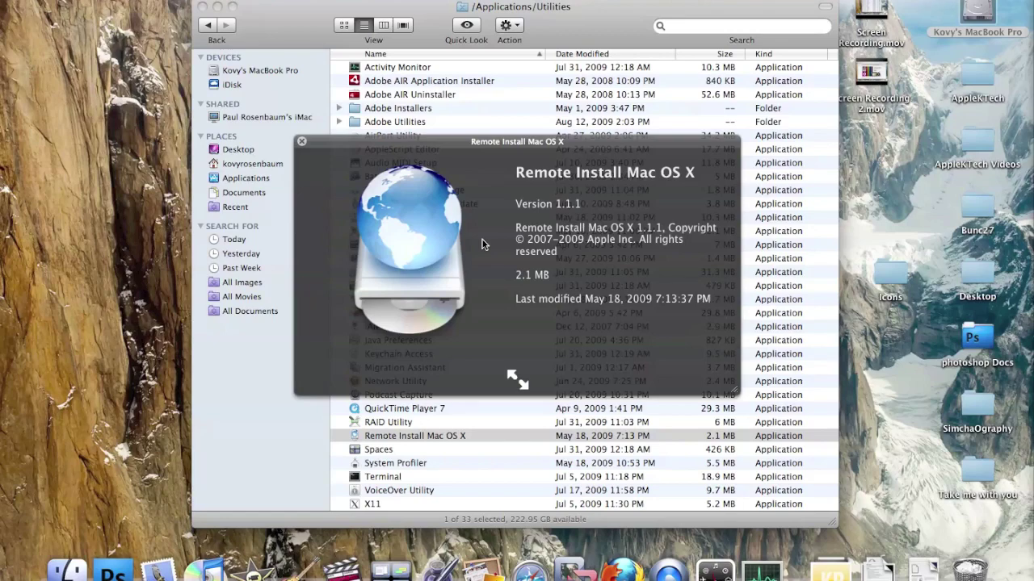
pyautogui.press('Down')
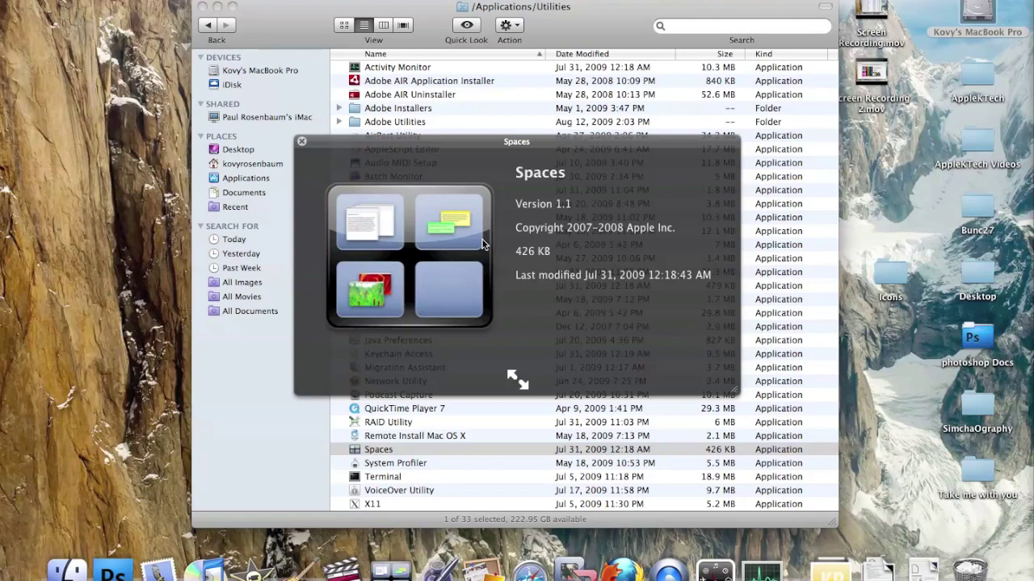
pyautogui.press('space')
pyautogui.doubleClick(392, 454)
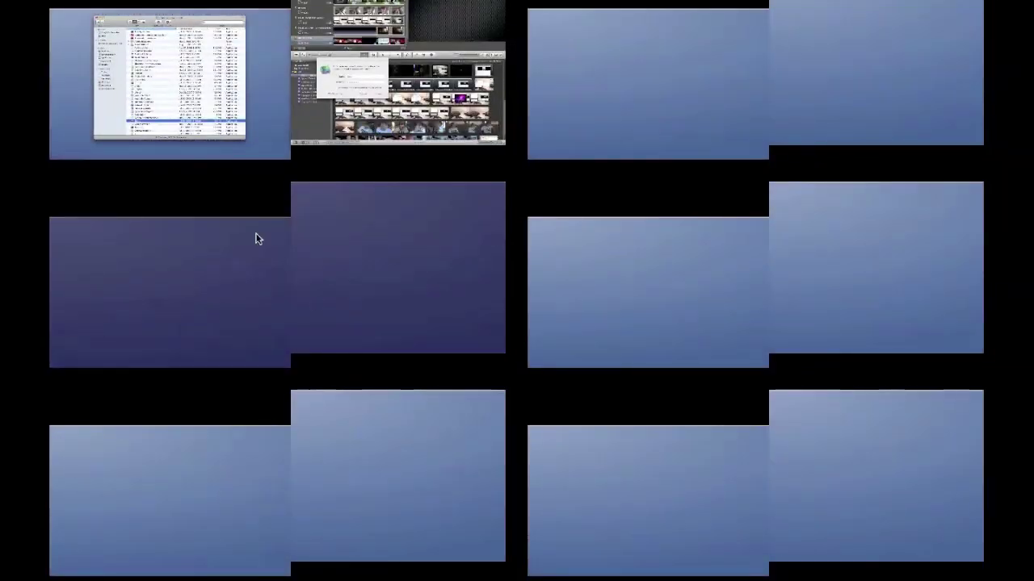
pyautogui.click(206, 133)
pyautogui.click(398, 454)
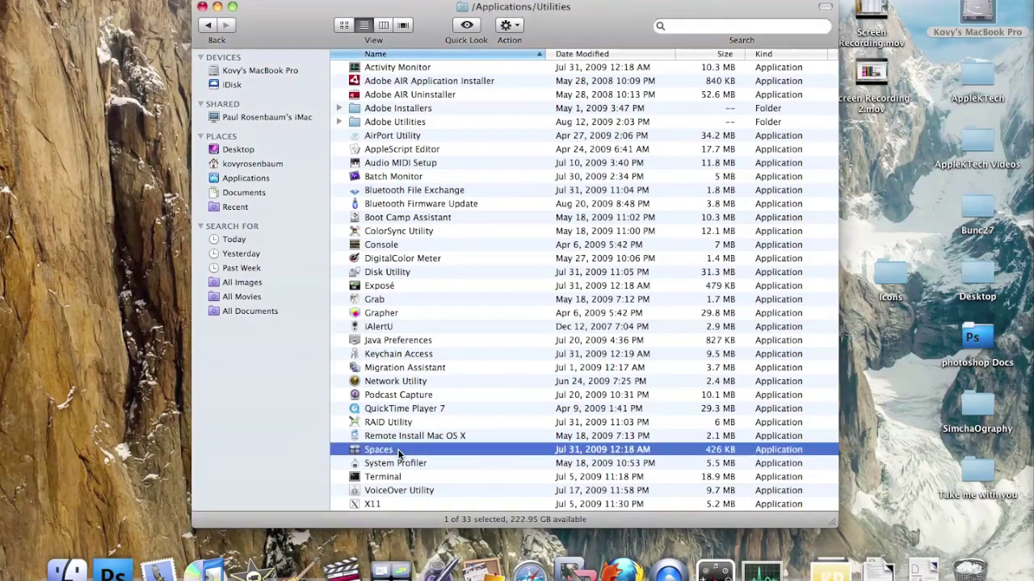
pyautogui.press('Down')
pyautogui.press('space')
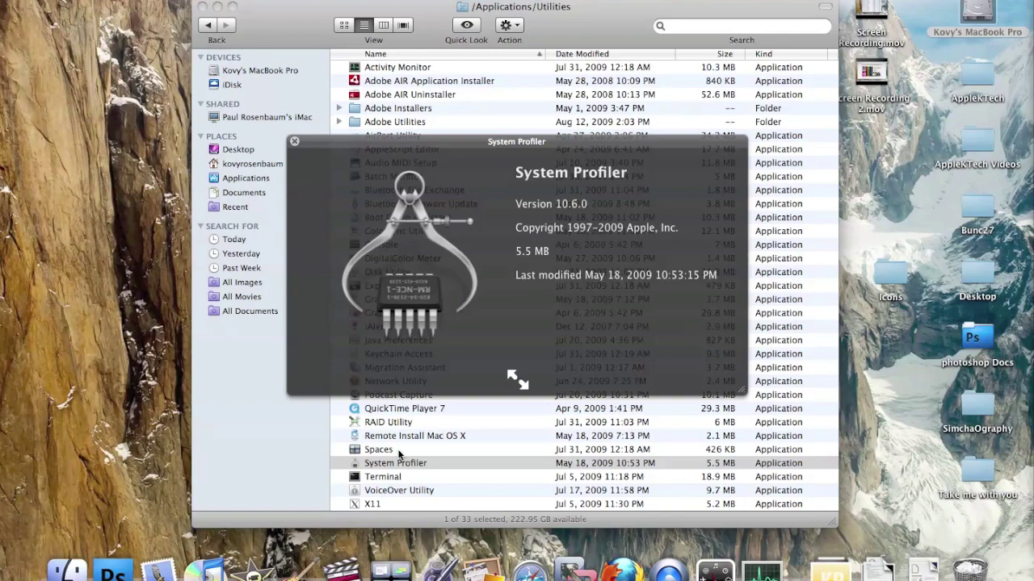
pyautogui.press('space')
pyautogui.click(9, 0)
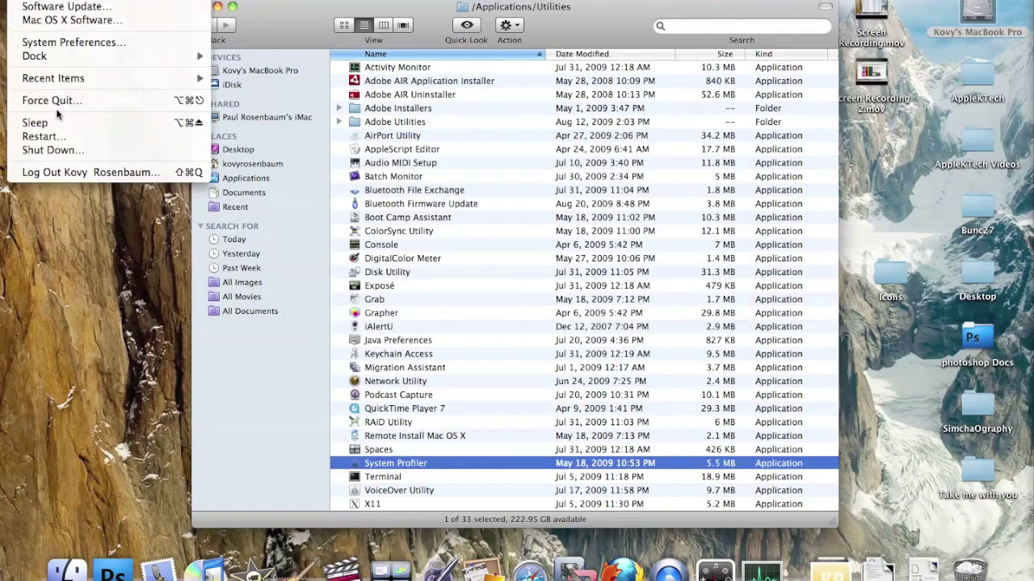
pyautogui.click(49, 0)
pyautogui.click(10, 0)
pyautogui.click(32, 0)
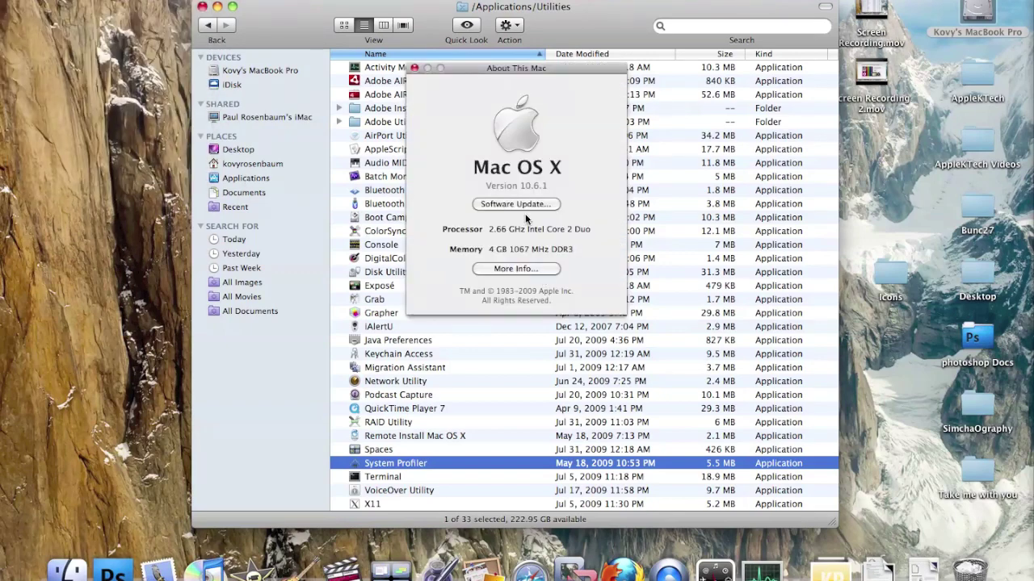
pyautogui.click(415, 69)
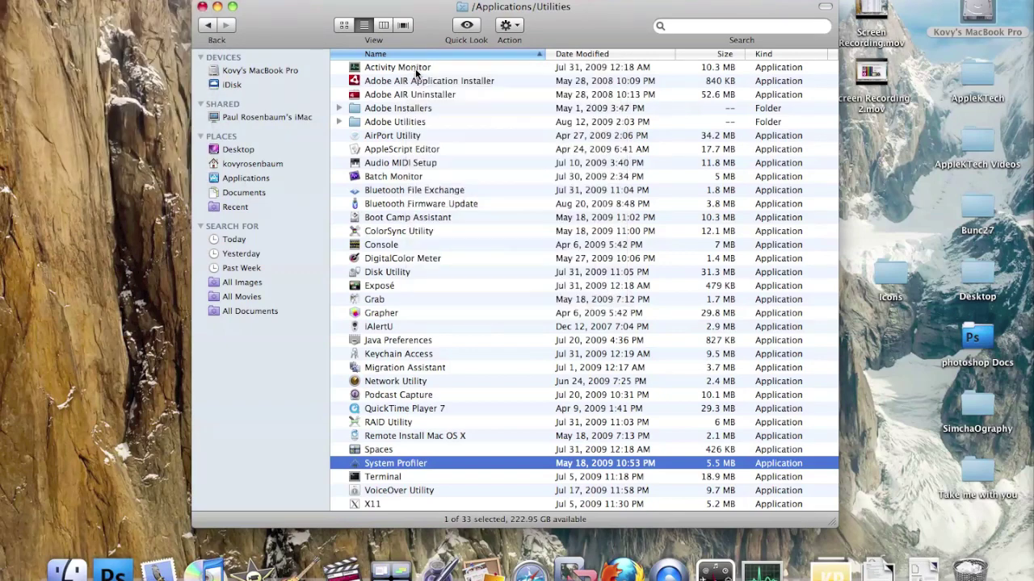
pyautogui.click(393, 477)
pyautogui.press('space')
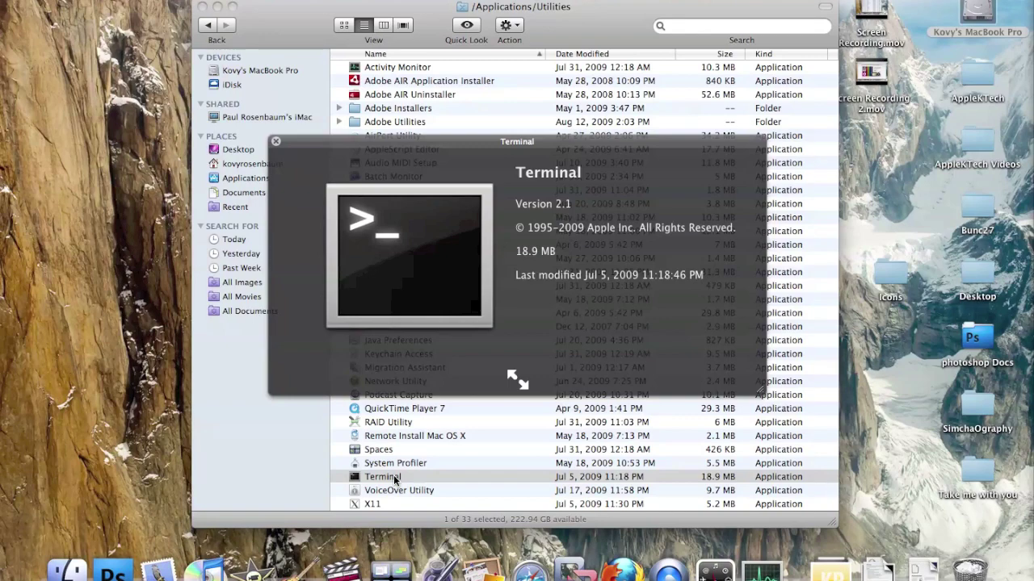
pyautogui.press('space')
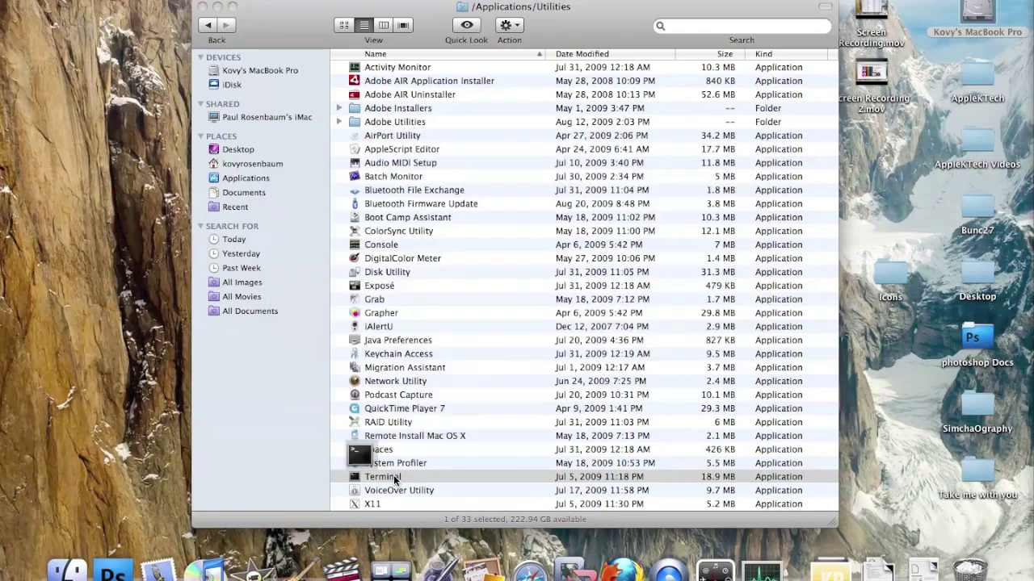
pyautogui.press('Down')
pyautogui.press('space')
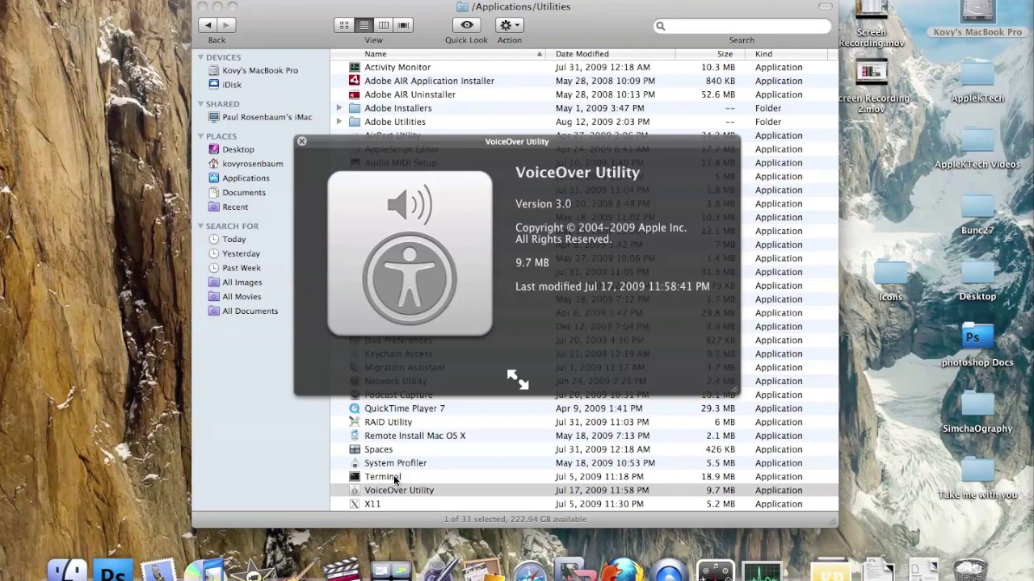
pyautogui.press('space')
pyautogui.press('Down')
pyautogui.press('space')
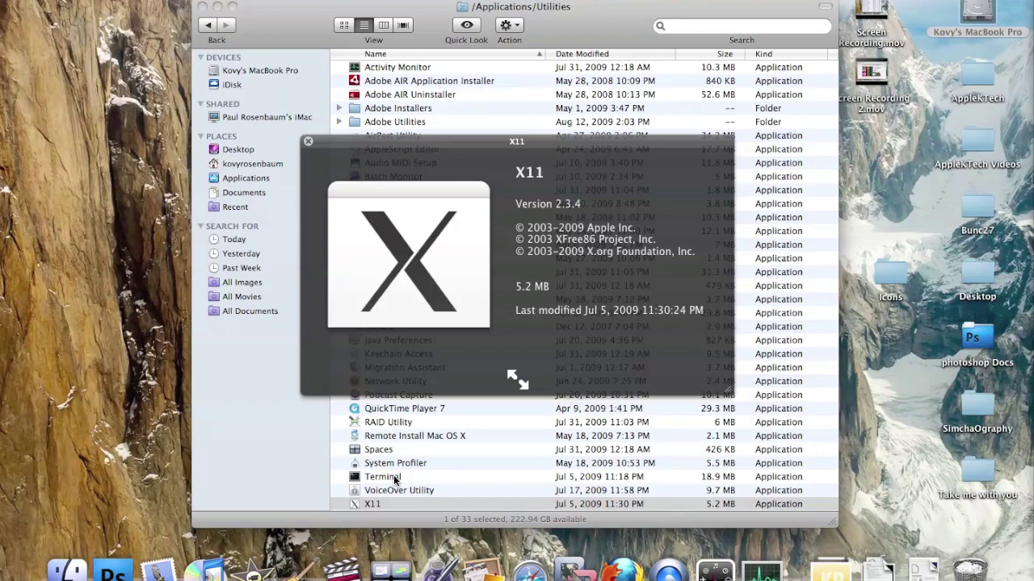
pyautogui.press('space')
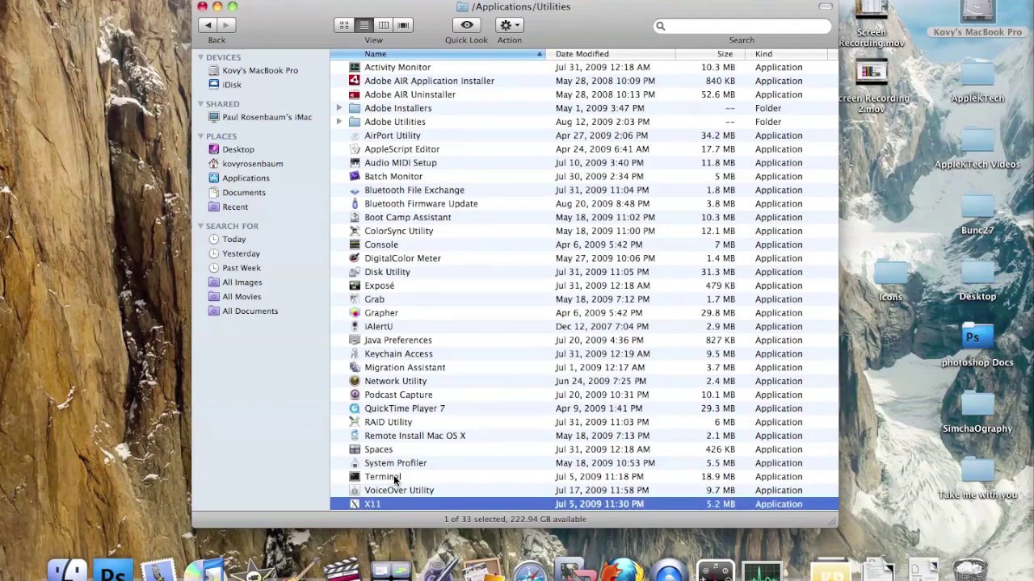